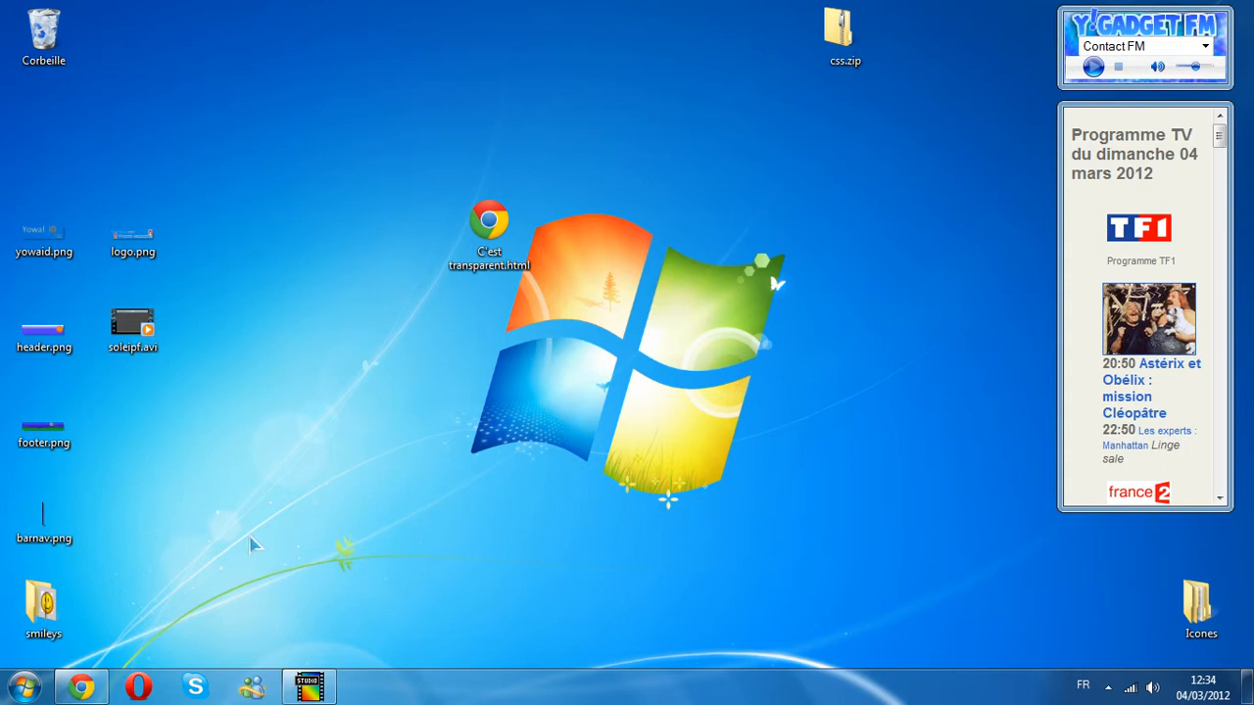
Look up the Print Screen key on the AZERTY keyboard picture in the Chrome browser
left_click(82, 686)
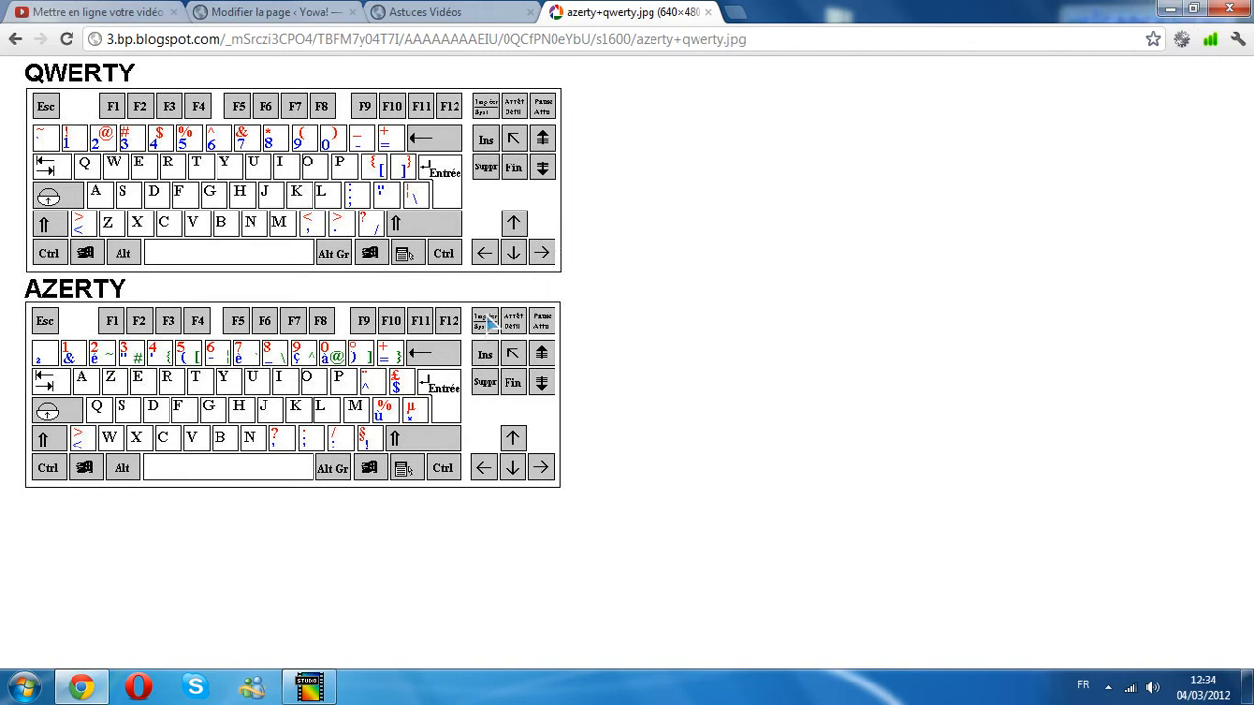
left_click(1172, 12)
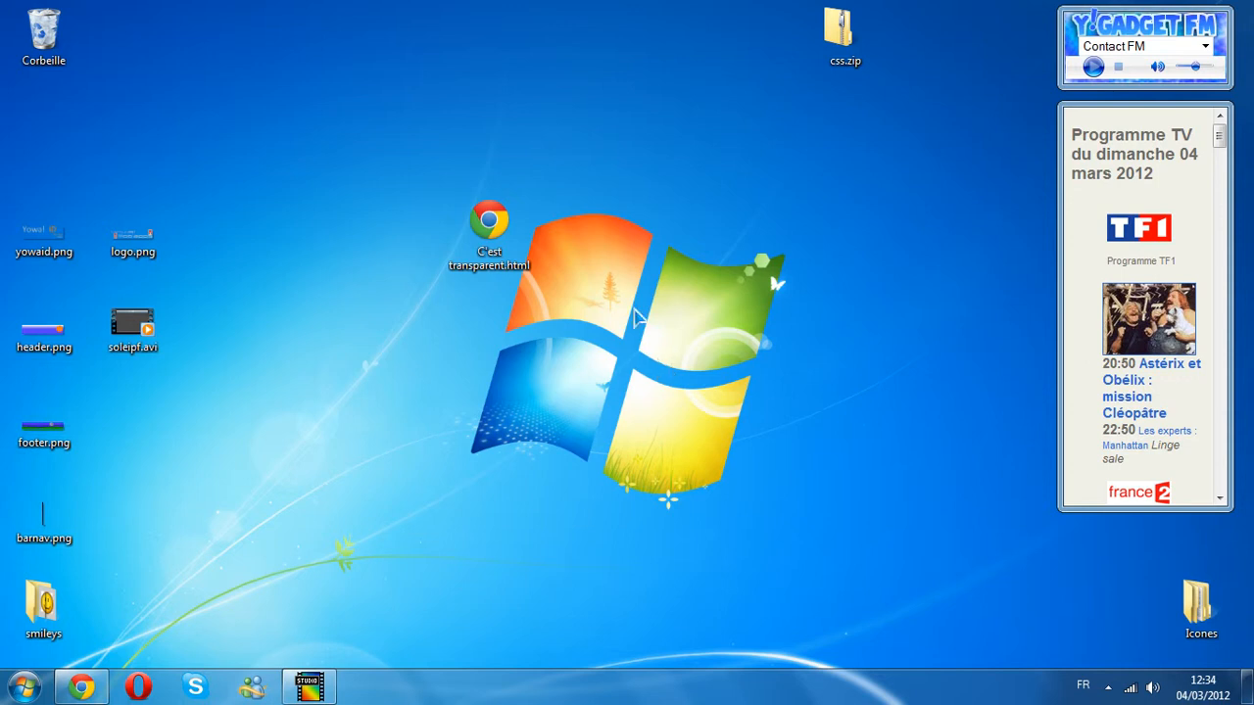
Switch to PhotoFiltre Studio X, paste the captured desktop screenshot as a new image and maximize its window
left_click(321, 680)
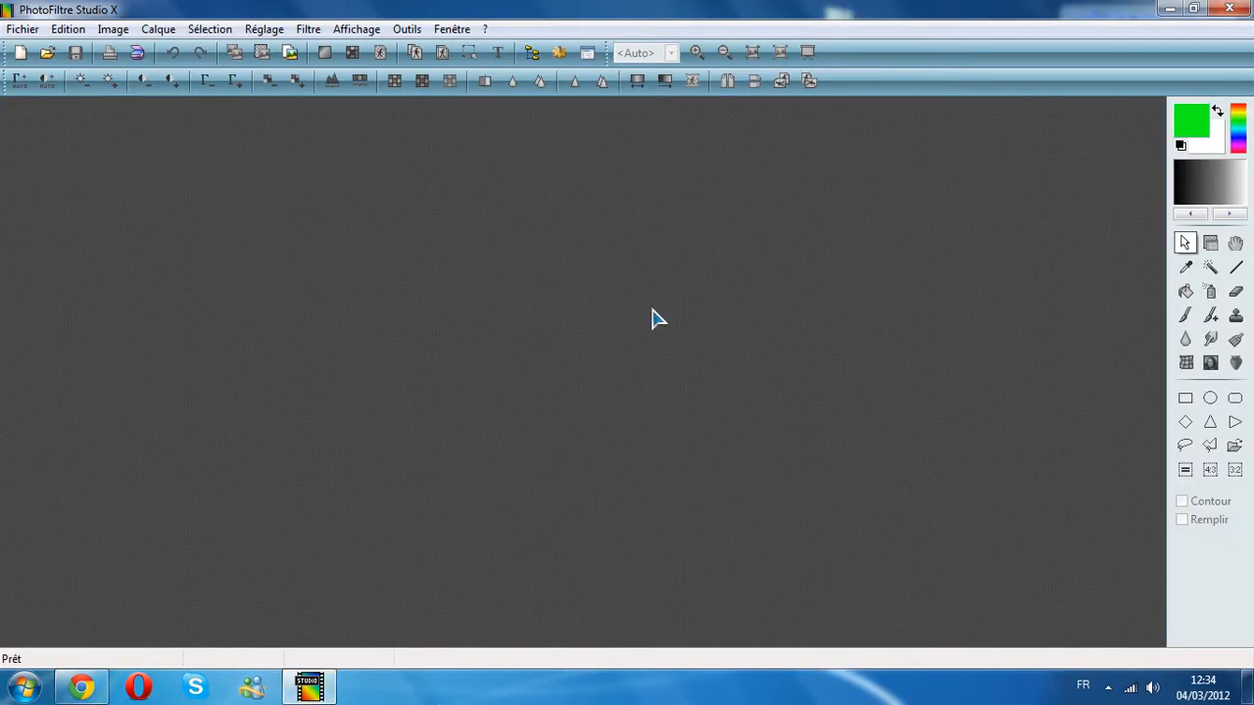
right_click(560, 218)
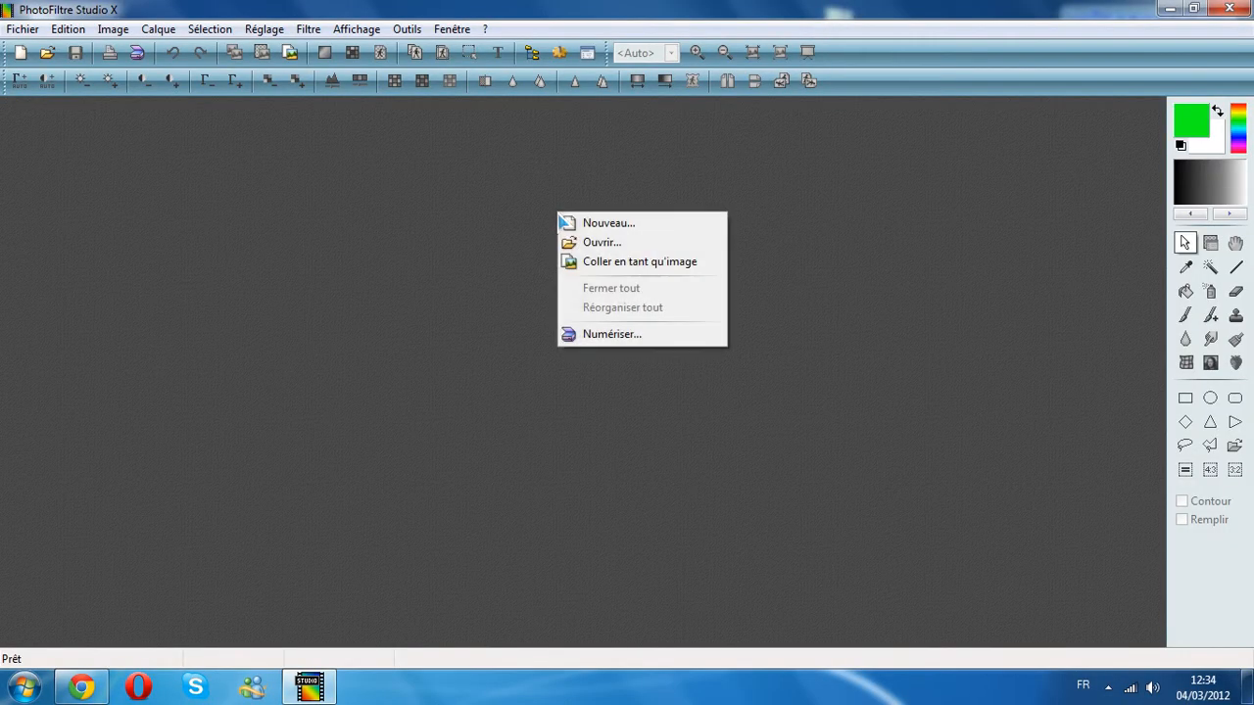
left_click(639, 262)
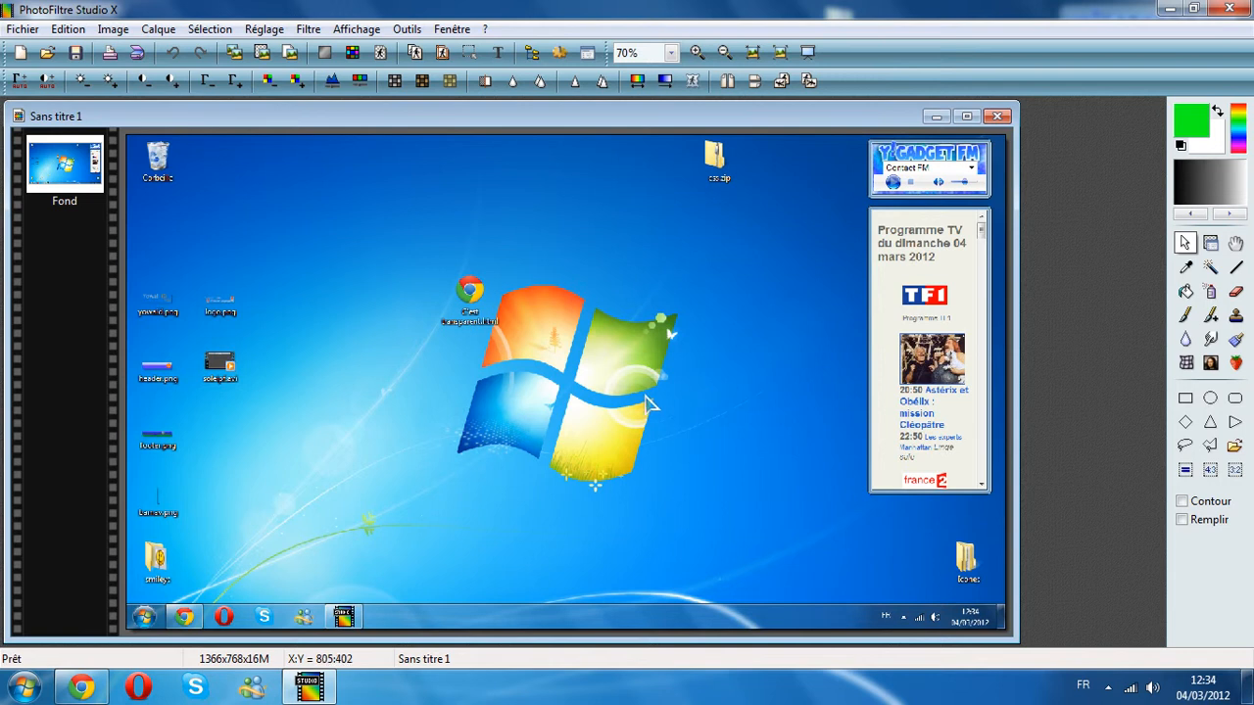
scroll(644, 395, "up", 1)
scroll(643, 395, "down", 1)
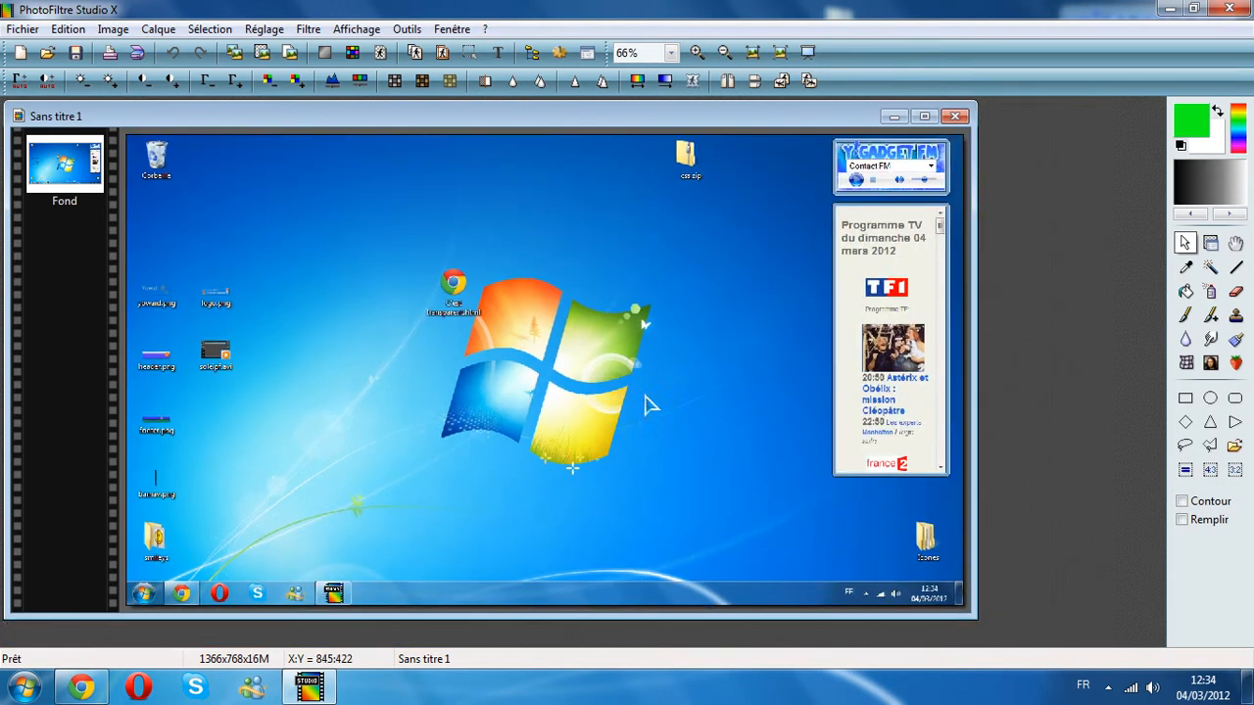
left_click(924, 116)
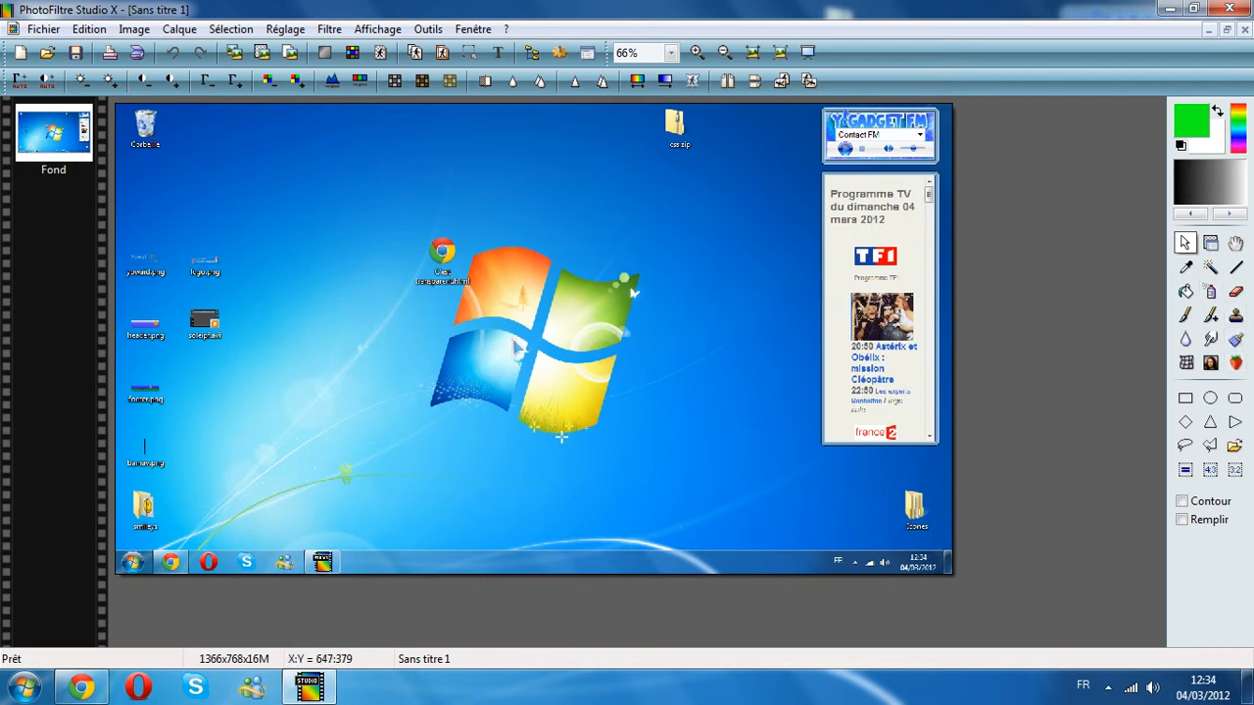
Select the Y!Gadget FM radio gadget with a rectangular selection of about 194 × 94 pixels fitted tightly to its outer border
scroll(941, 279, "up", 4)
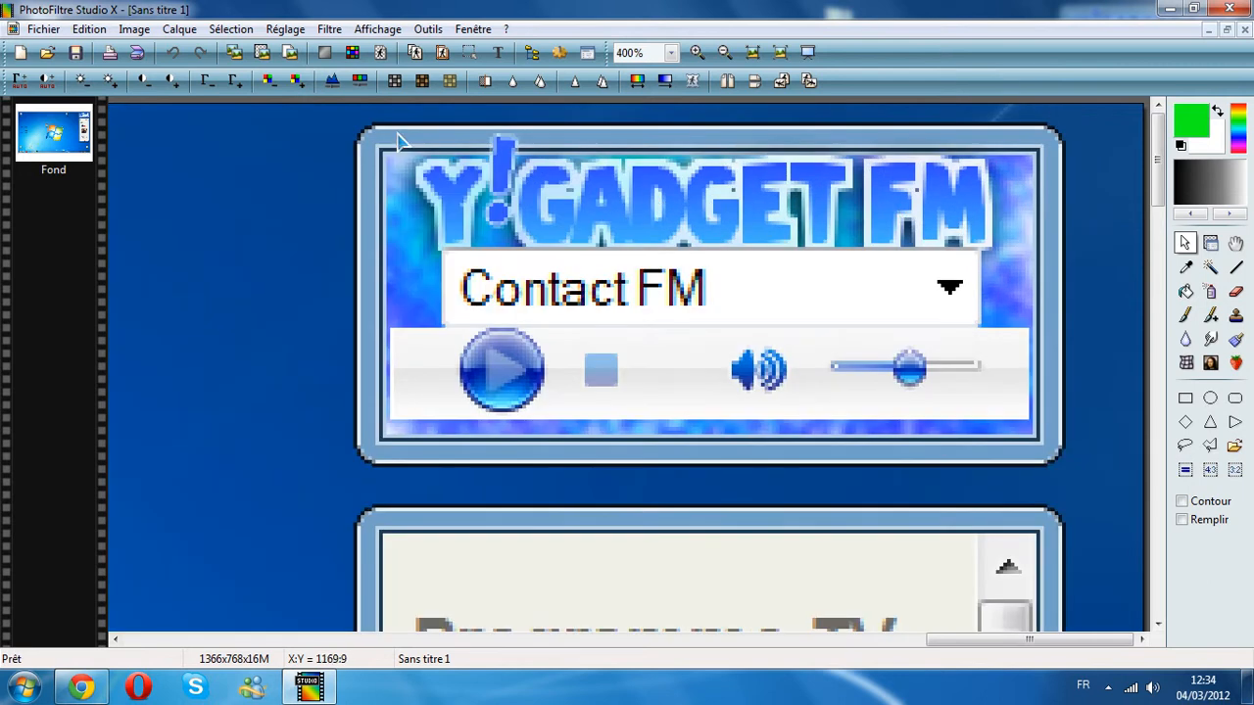
left_click_drag(359, 118, 1066, 481)
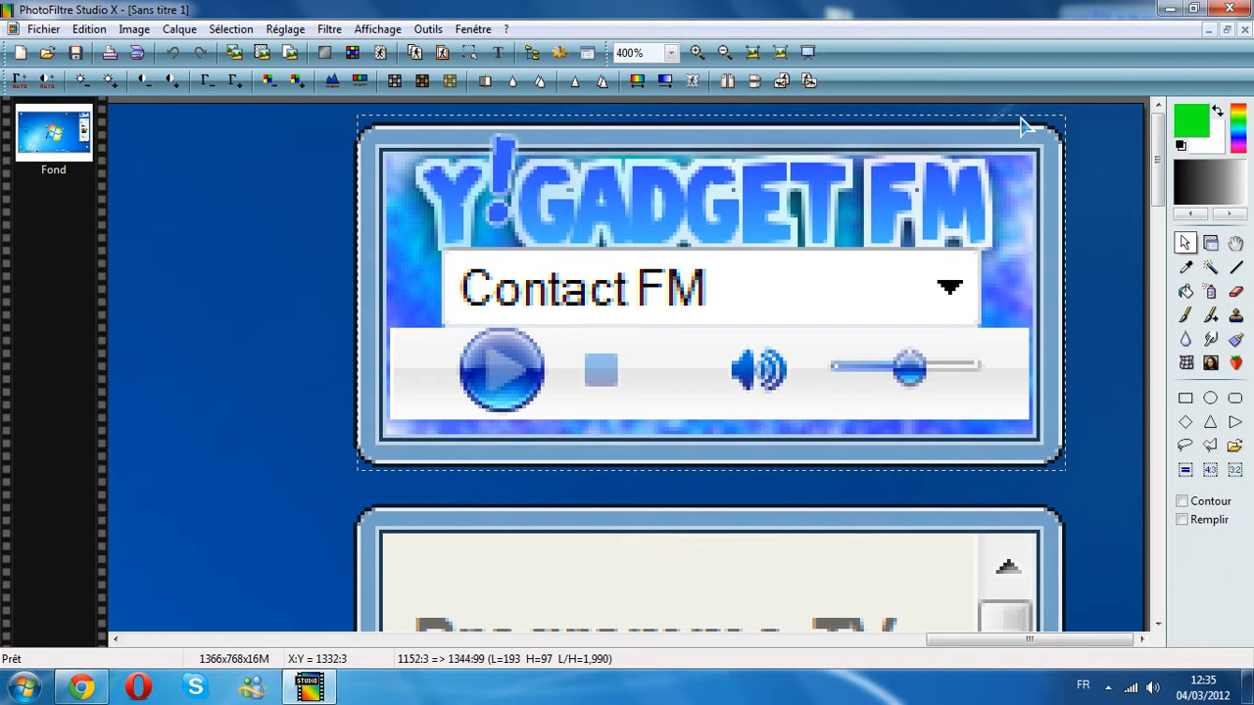
left_click_drag(1020, 116, 1019, 121)
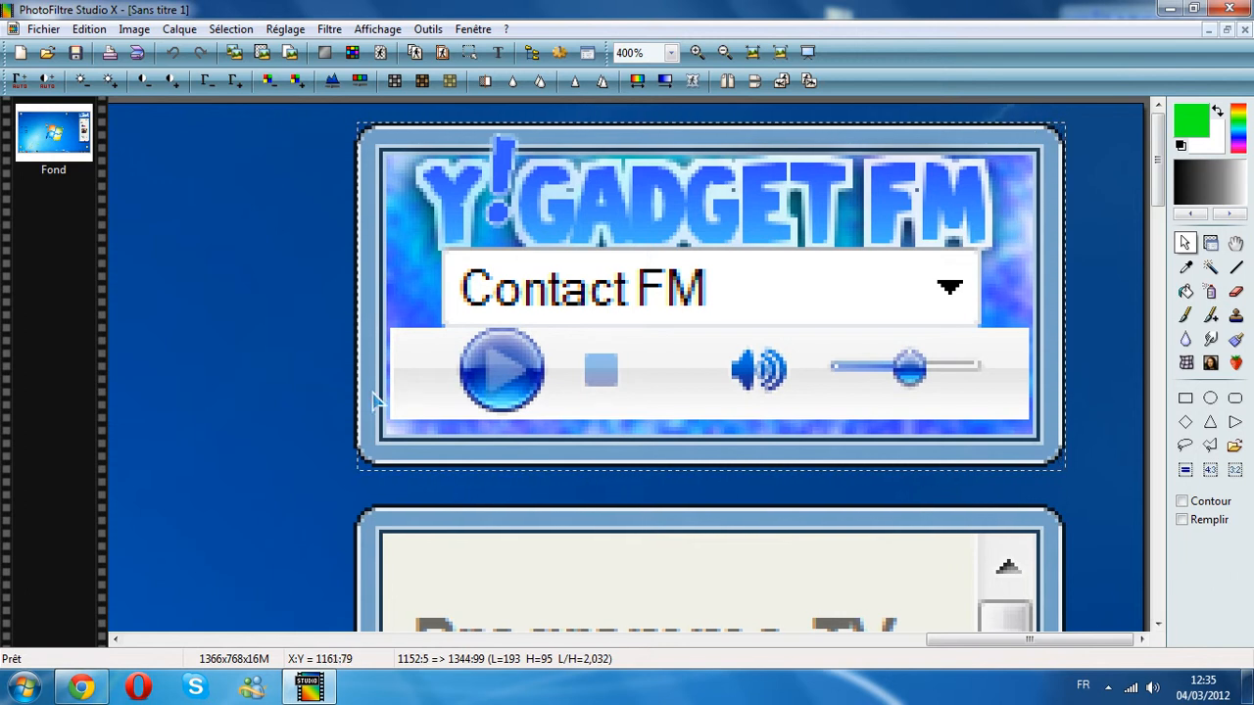
left_click_drag(365, 393, 359, 388)
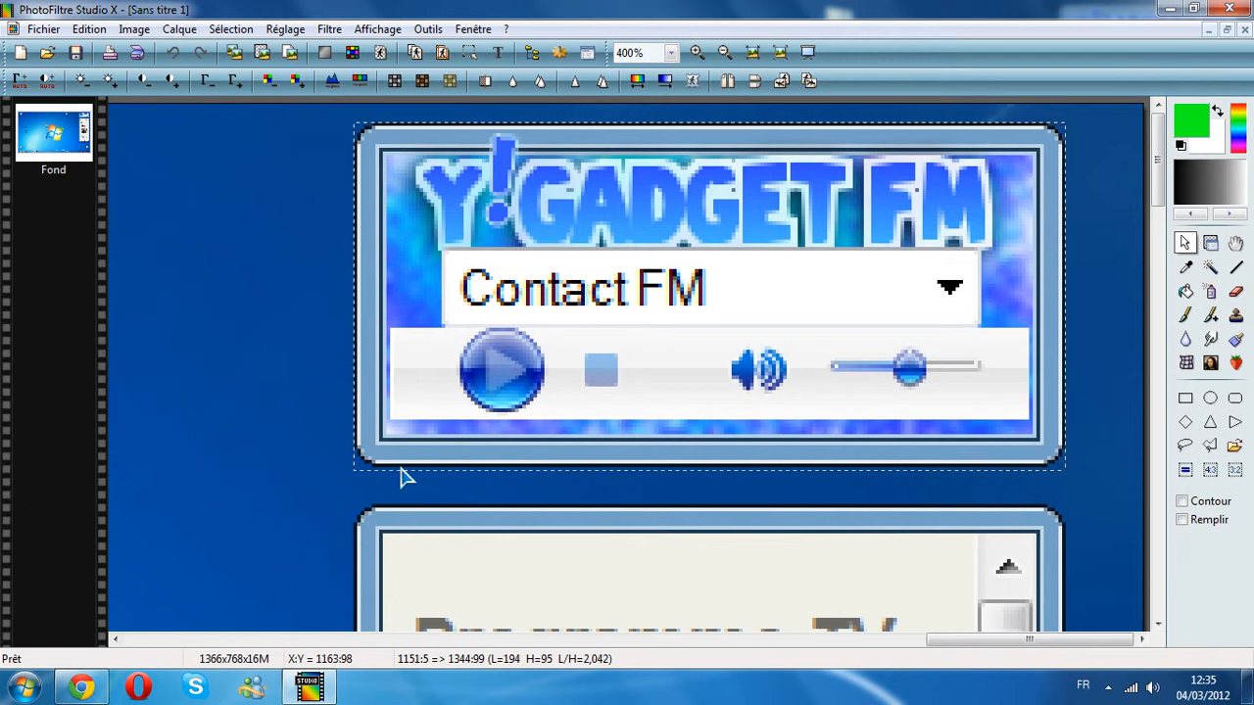
left_click_drag(408, 480, 401, 477)
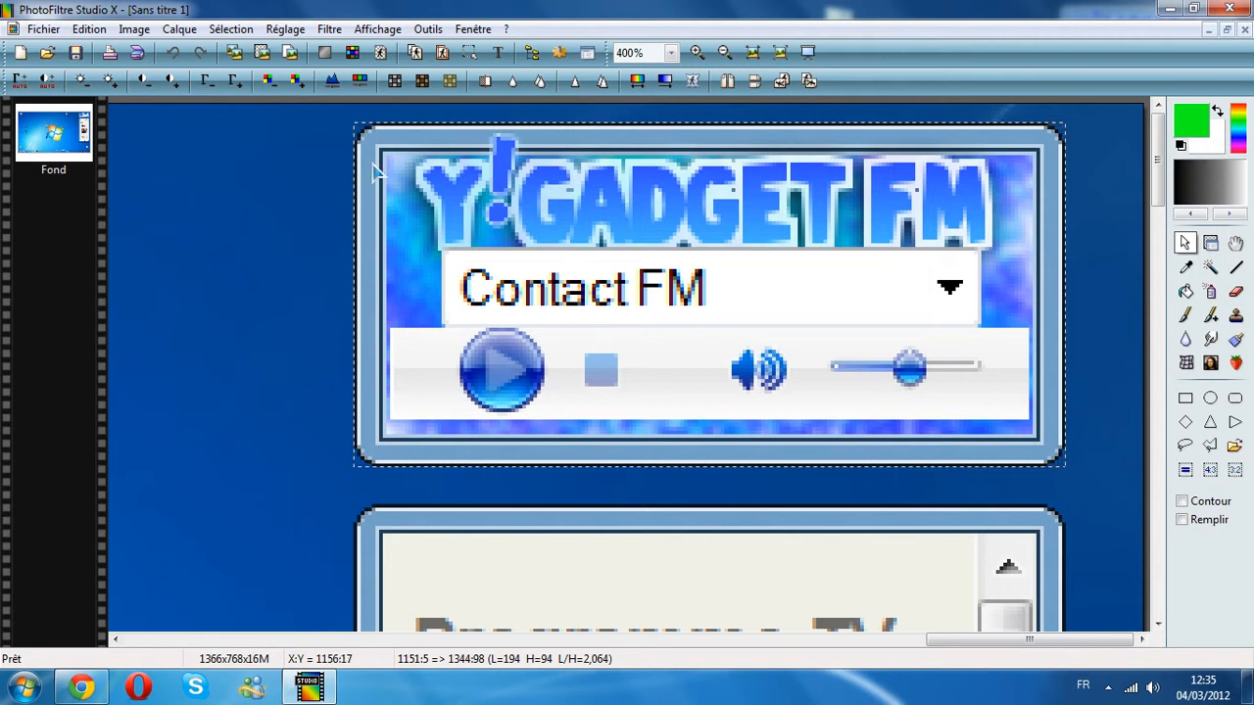
Examine how closely the selection follows the gadget's border and rounded corners
scroll(361, 137, "up", 2)
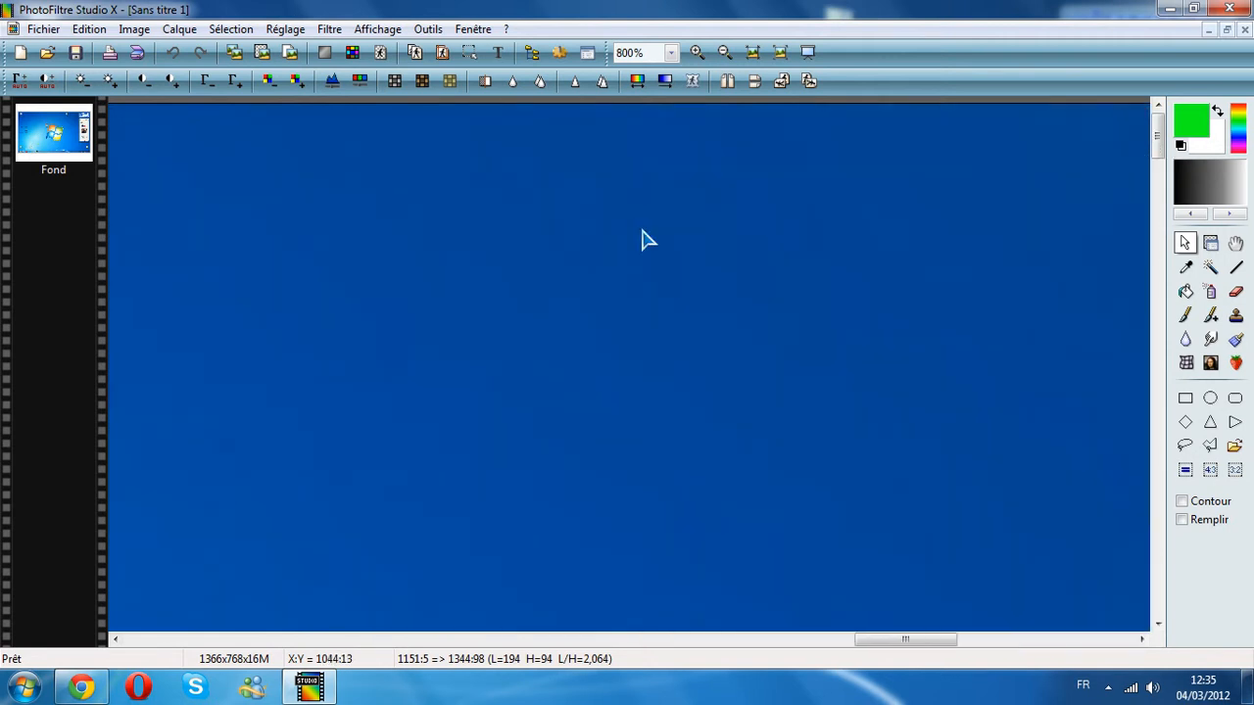
scroll(995, 221, "down", 1)
scroll(878, 149, "up", 1)
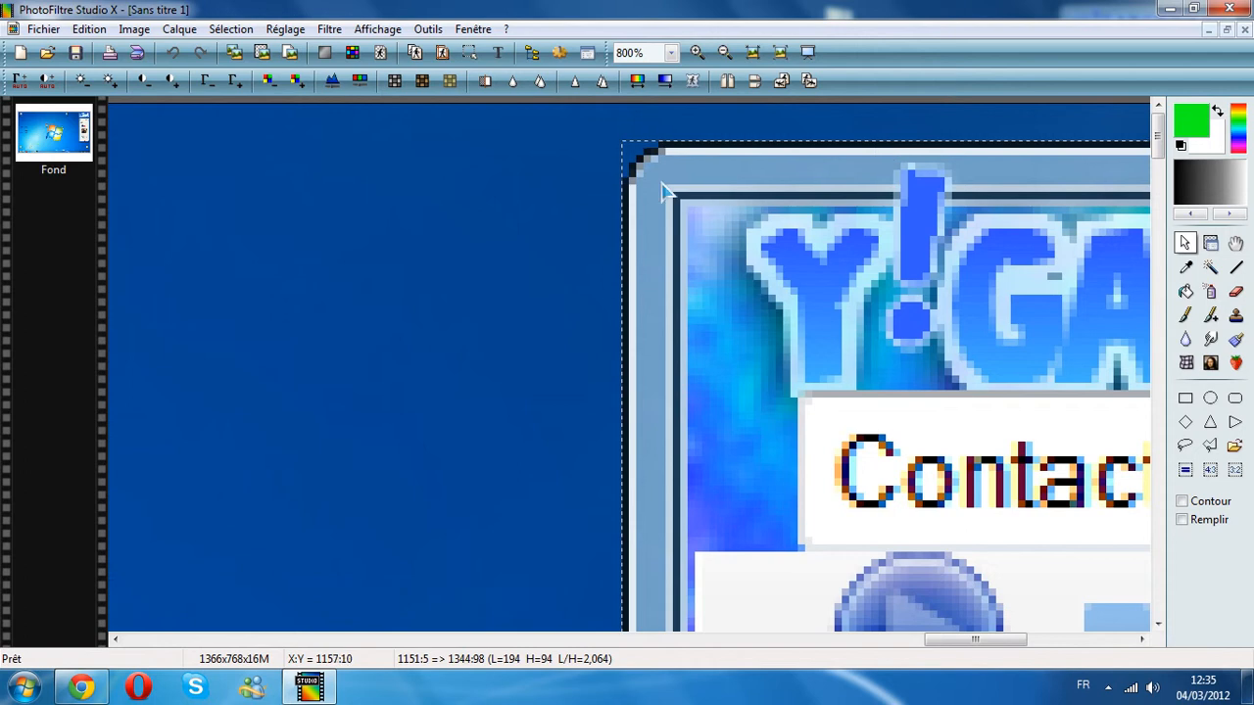
scroll(718, 207, "down", 3)
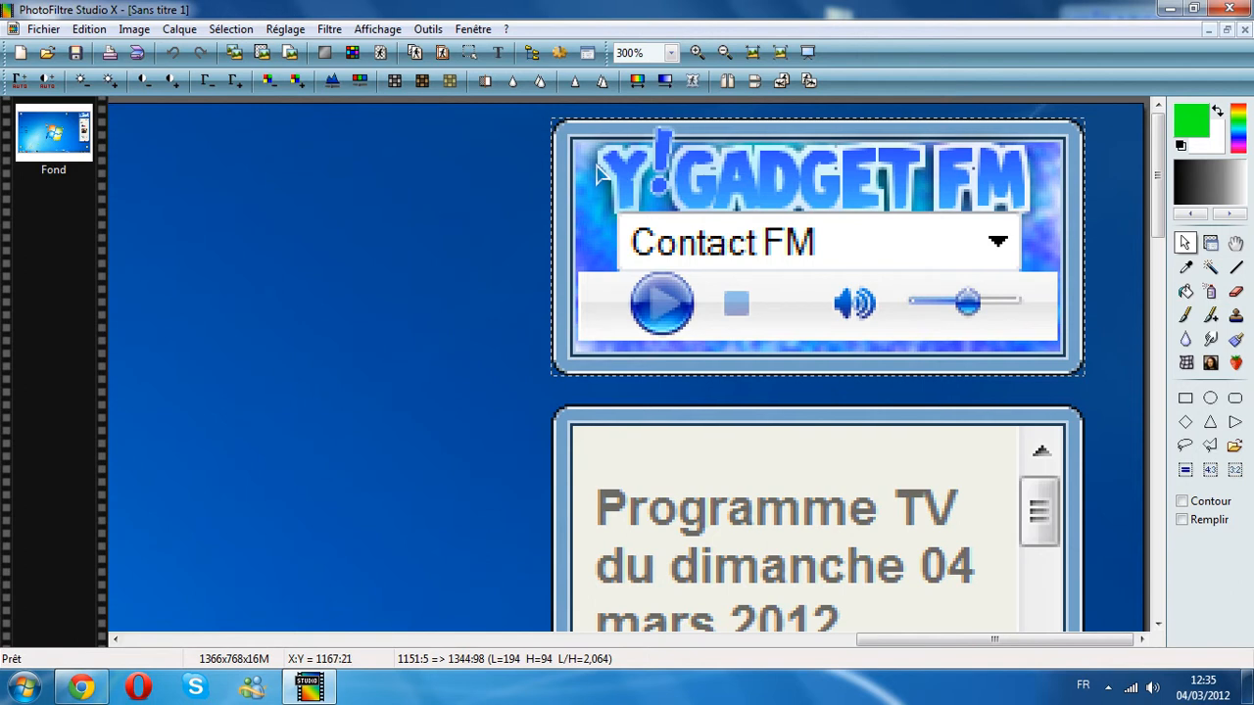
scroll(688, 198, "up", 2)
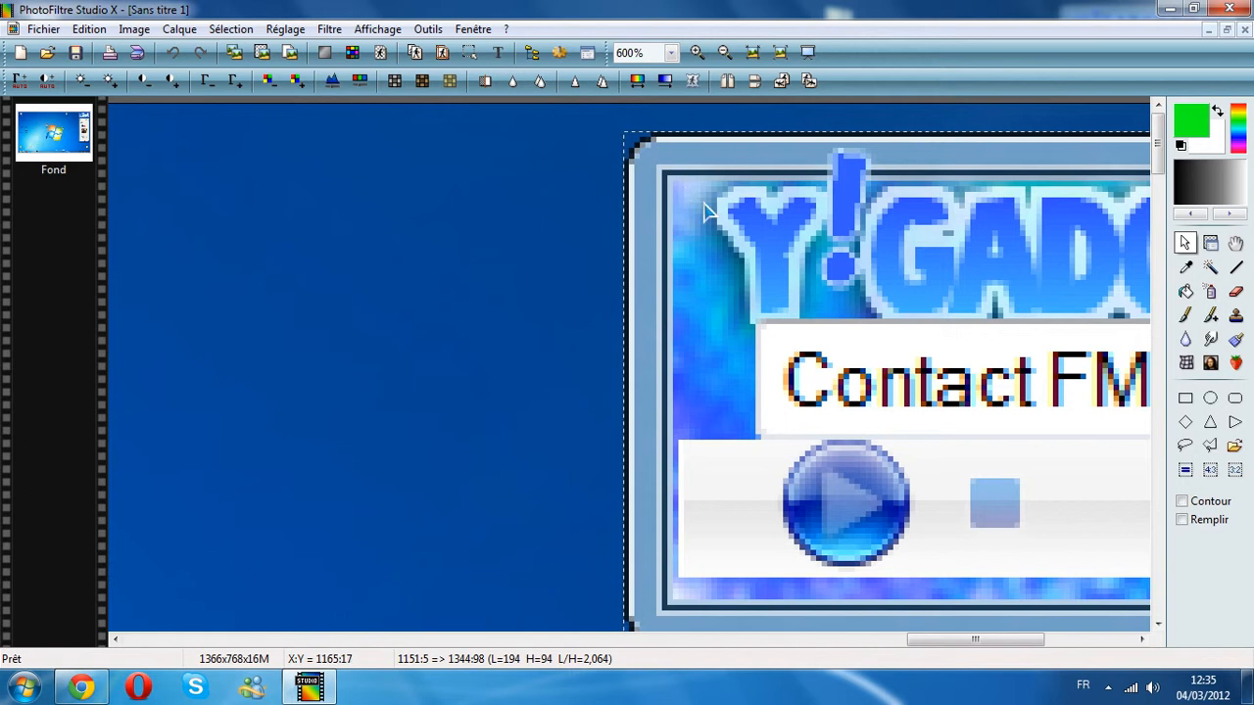
scroll(711, 208, "down", 1)
scroll(710, 208, "down", 1)
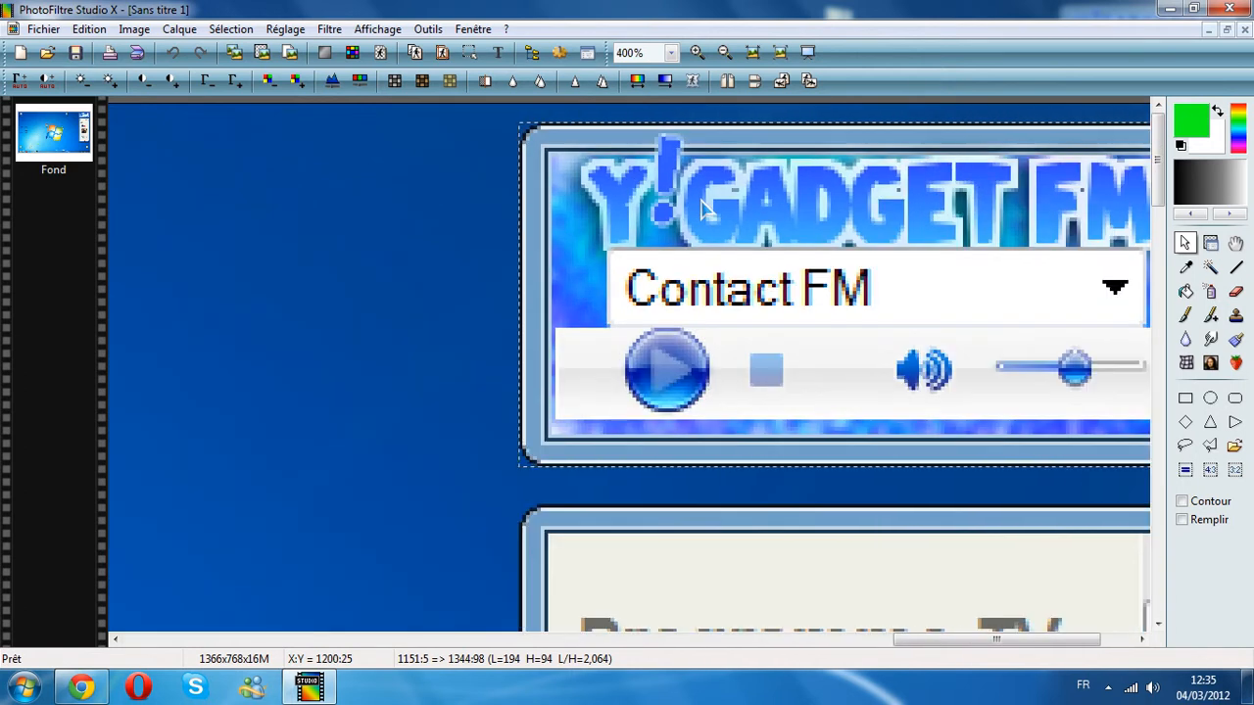
scroll(696, 205, "down", 1)
scroll(666, 177, "down", 1)
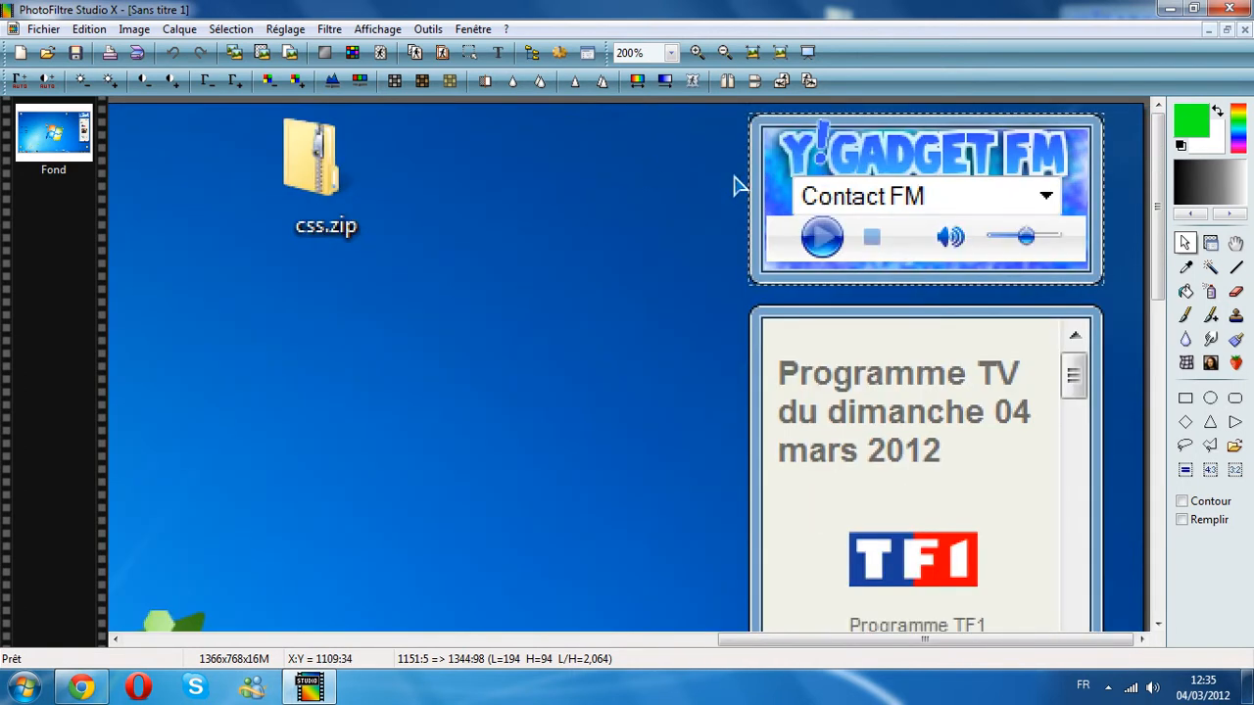
Crop the image to the radio gadget selection and activate the paint bucket fill tool
right_click(862, 164)
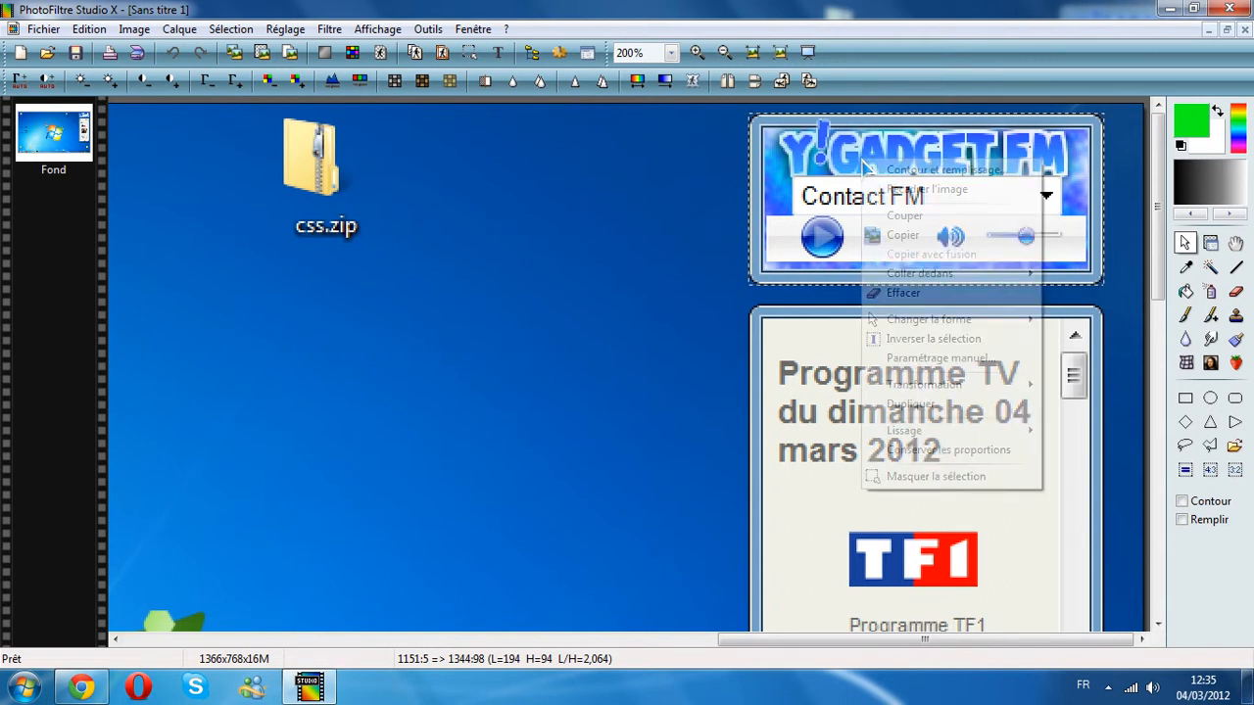
left_click(902, 190)
scroll(391, 203, "down", 2)
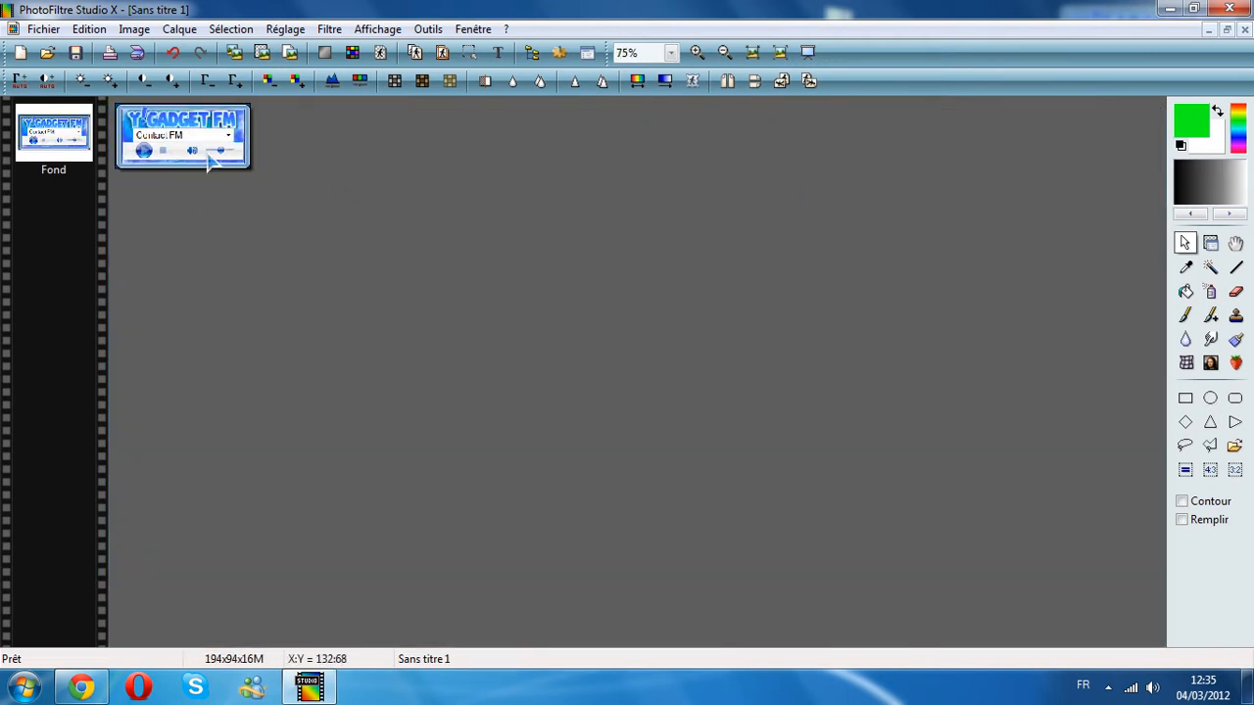
scroll(207, 156, "up", 5)
scroll(135, 116, "up", 3)
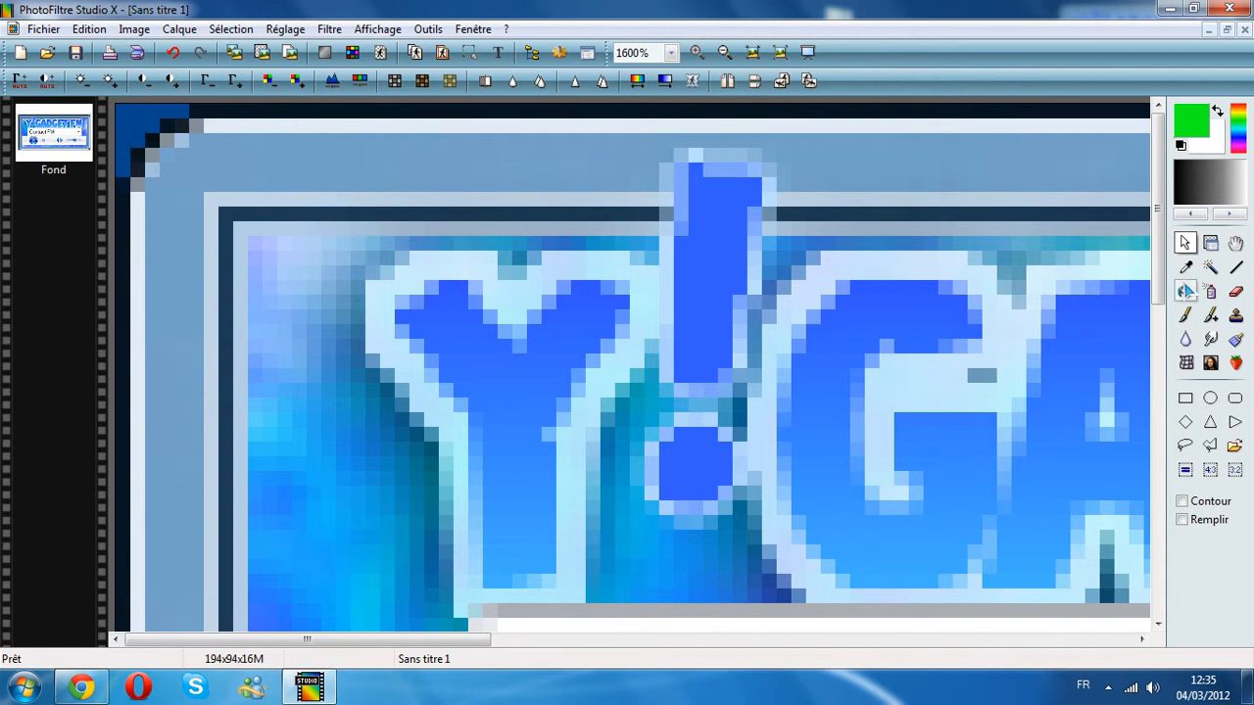
left_click(1185, 291)
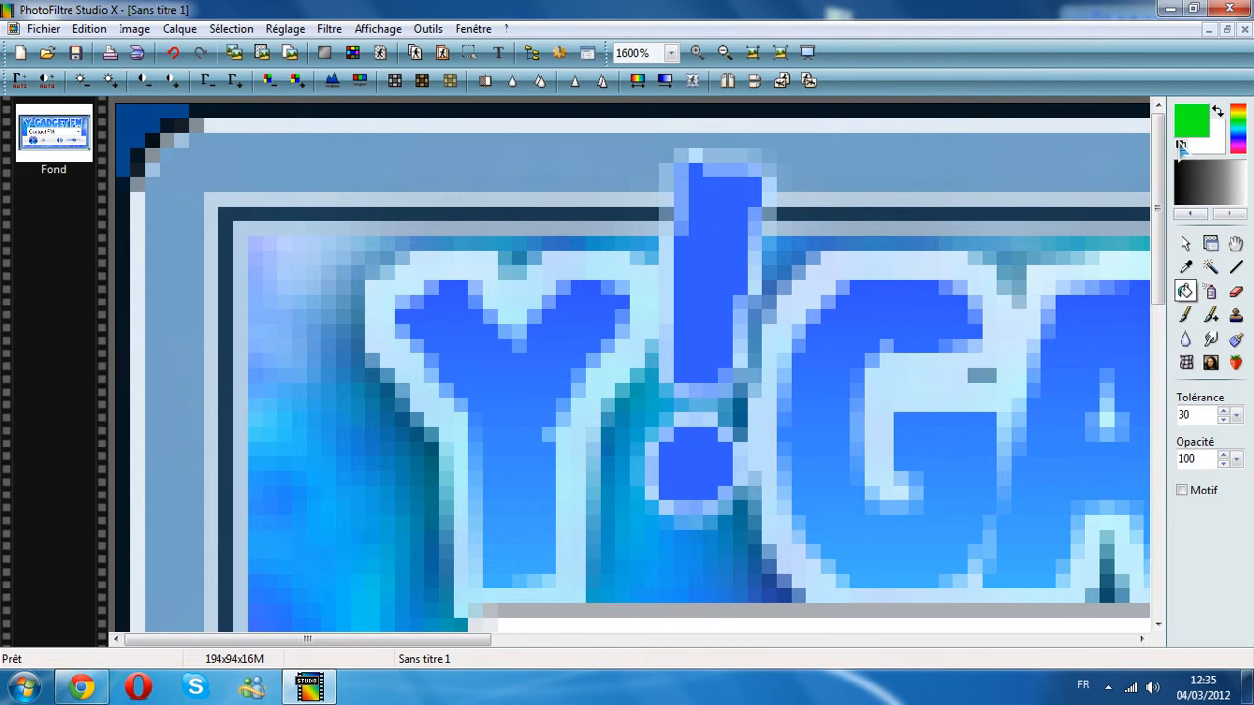
scroll(853, 286, "down", 4)
scroll(403, 209, "up", 4)
scroll(403, 209, "down", 2)
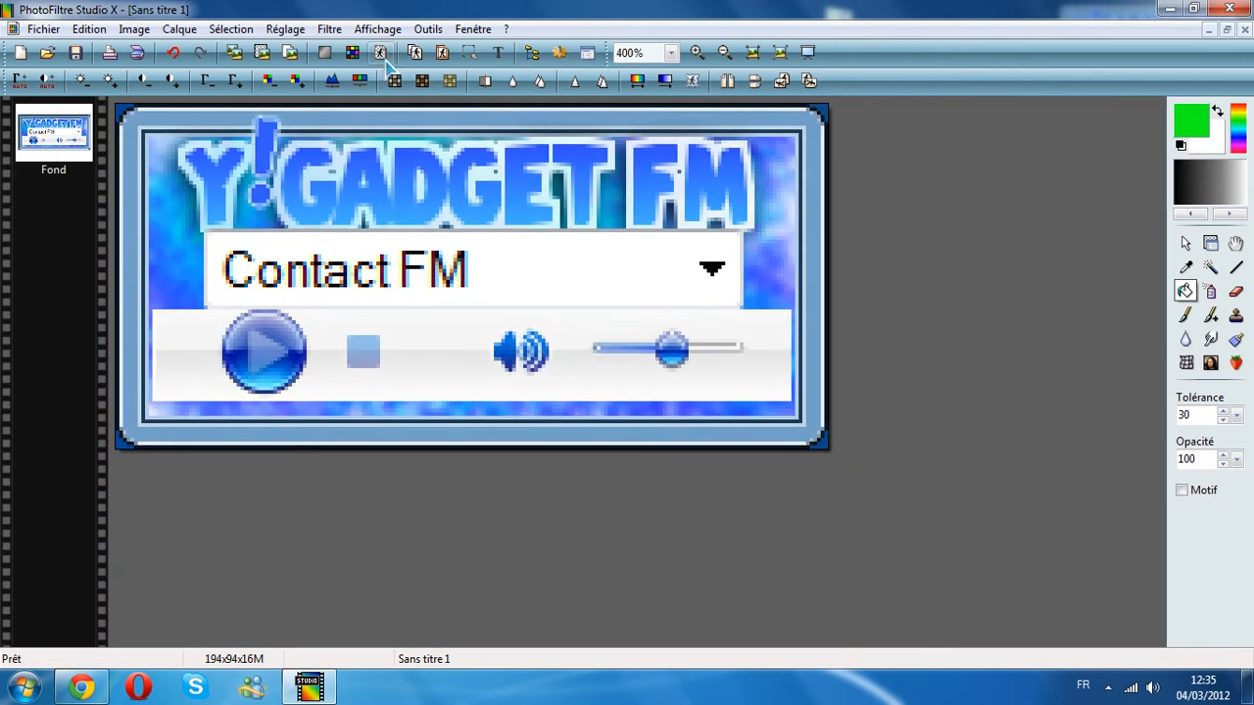
left_click(380, 52)
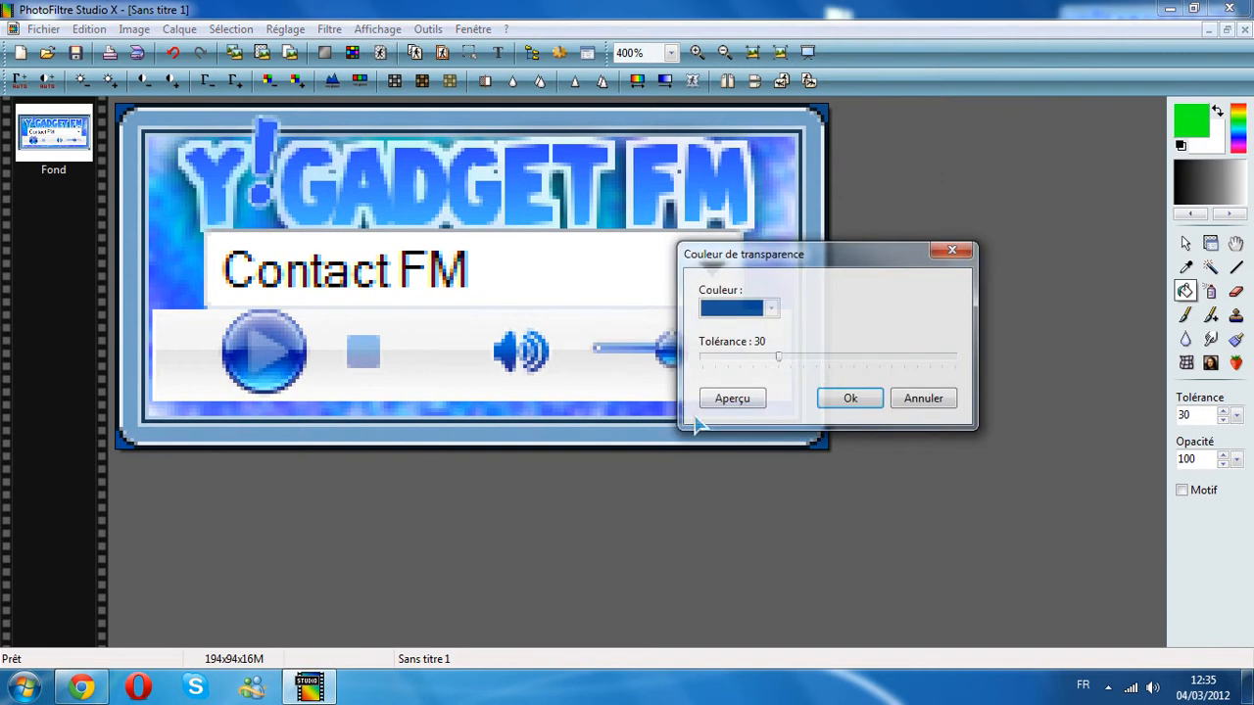
left_click(732, 399)
left_click_drag(745, 254, 949, 310)
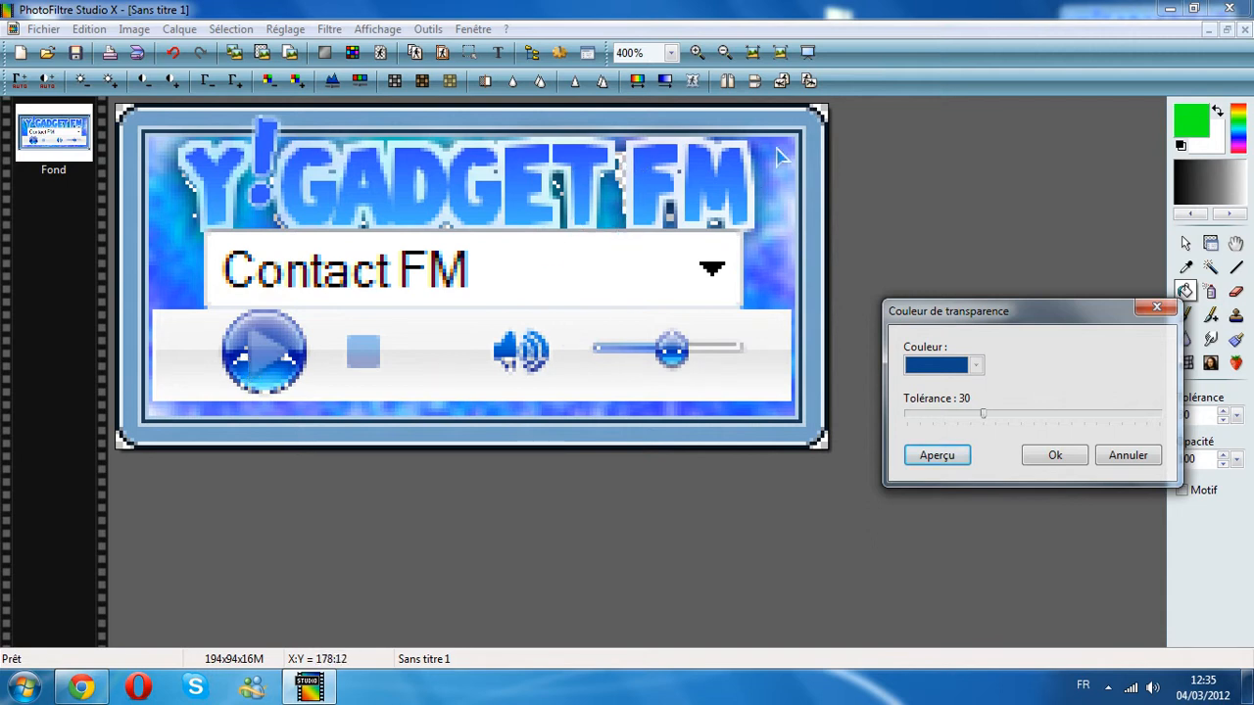
left_click(1101, 457)
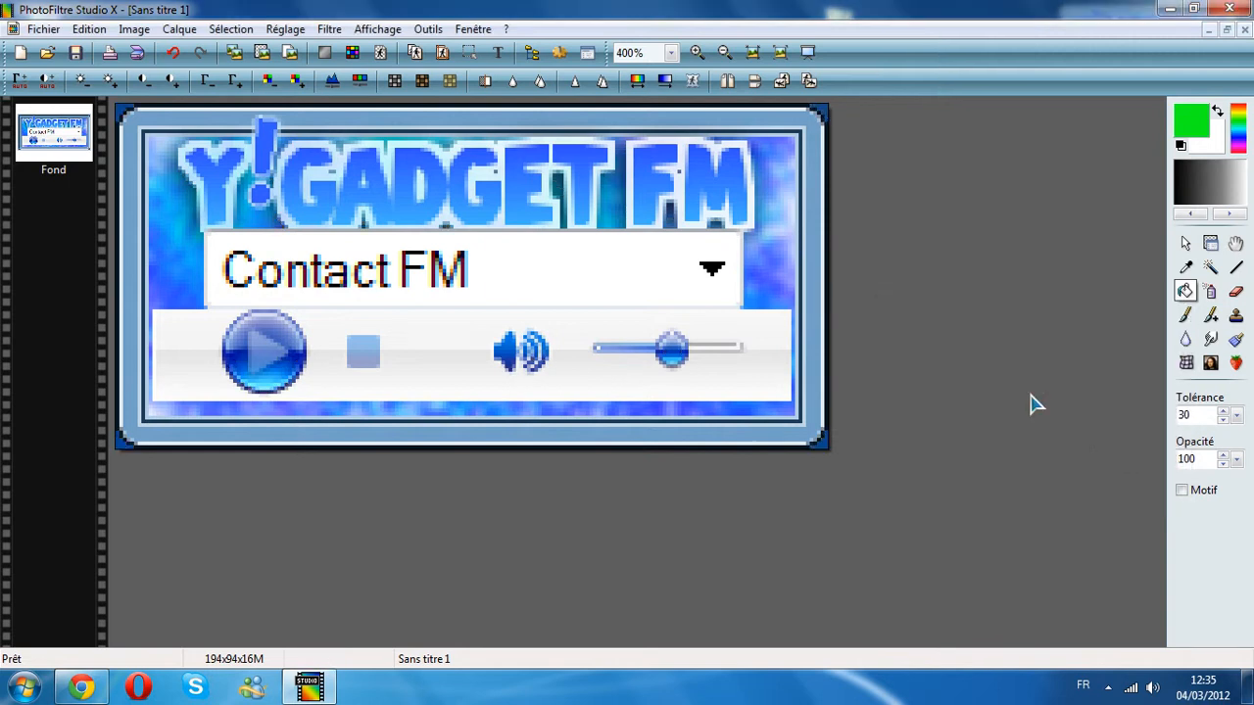
Choose a bright green foreground colour and fill the blue corners outside the gadget's rounded border with it
scroll(224, 190, "up", 3)
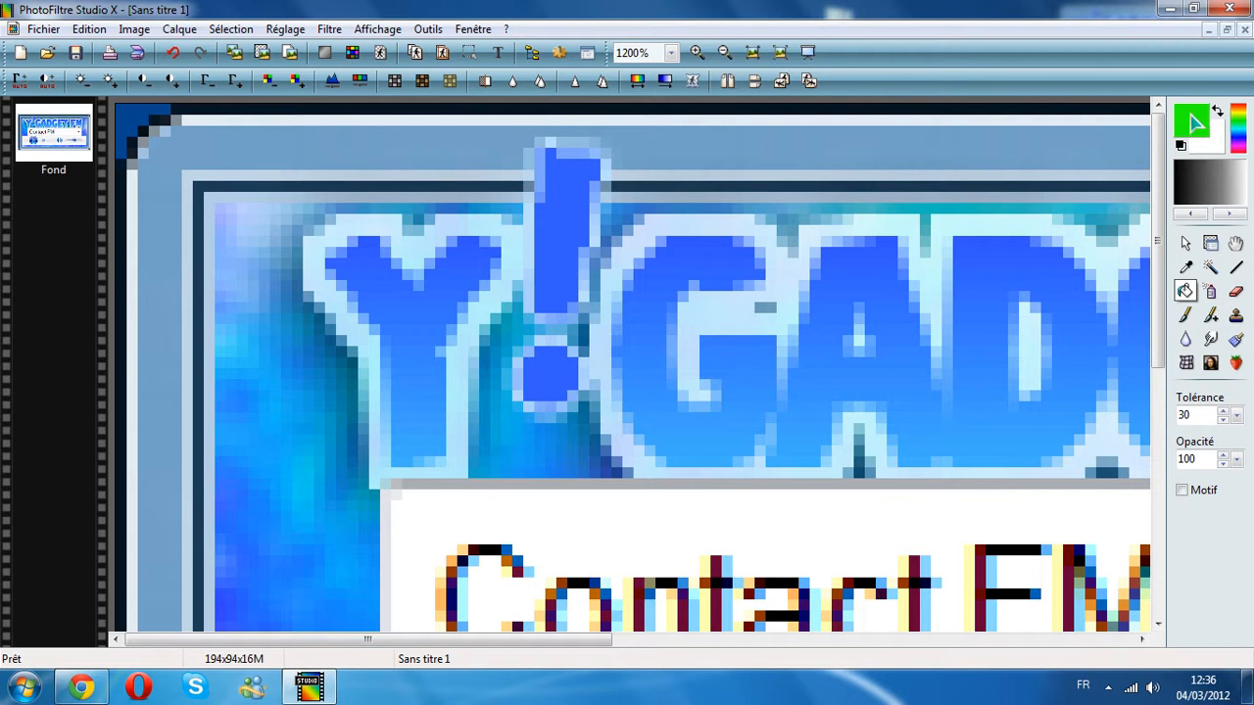
left_click(1243, 148)
left_click(1237, 134)
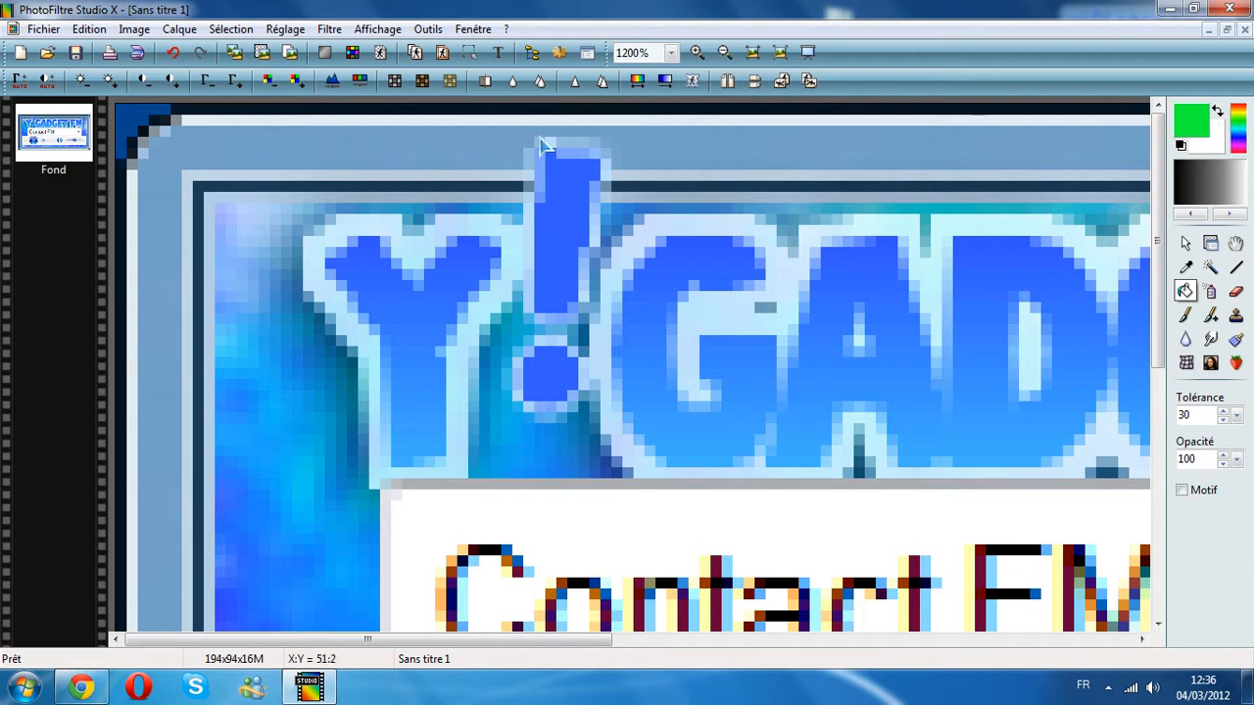
left_click(157, 127)
scroll(395, 230, "down", 3)
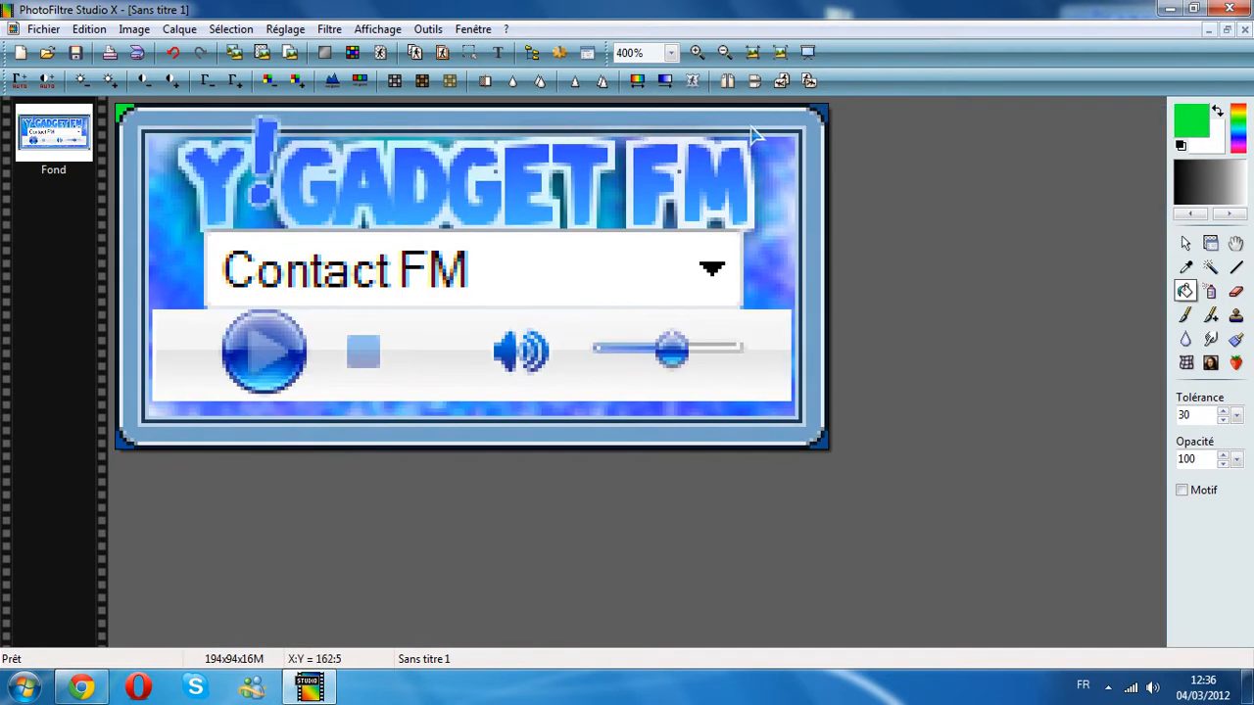
left_click(822, 113)
left_click(820, 443)
scroll(387, 304, "down", 2)
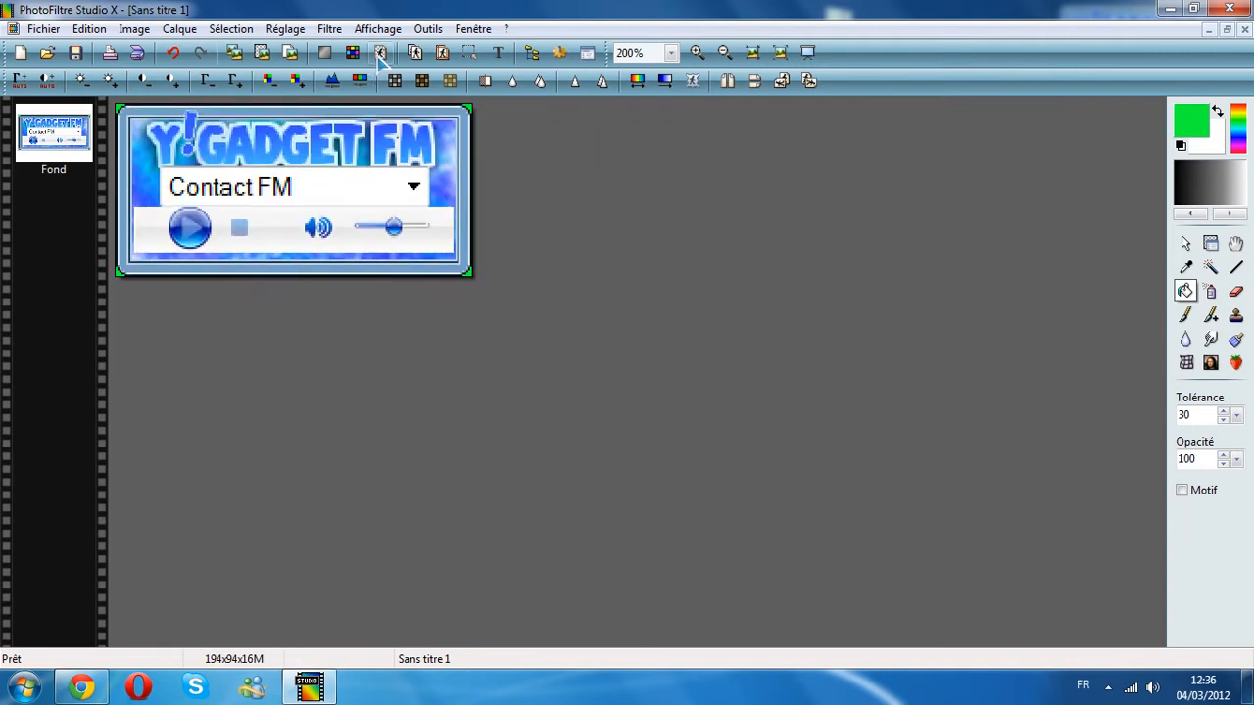
Make the green corner colour transparent with a tolerance of about 30, previewing the minimum tolerance before applying
left_click(380, 54)
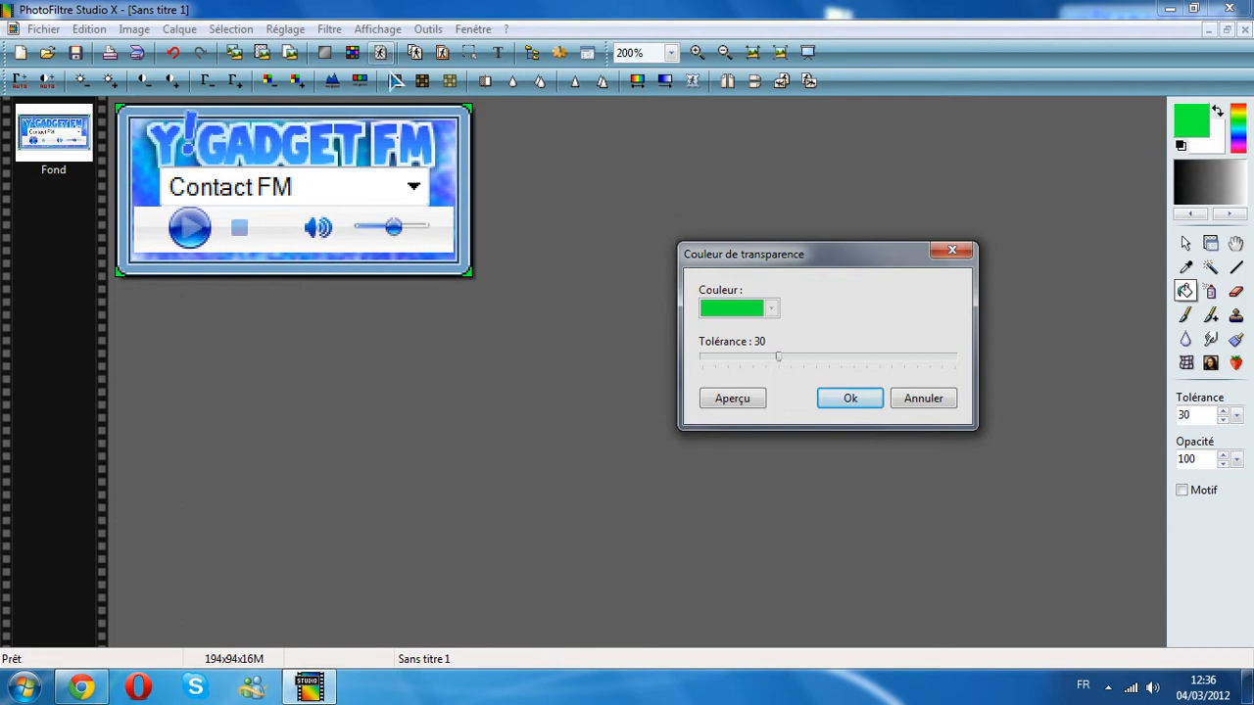
left_click(743, 398)
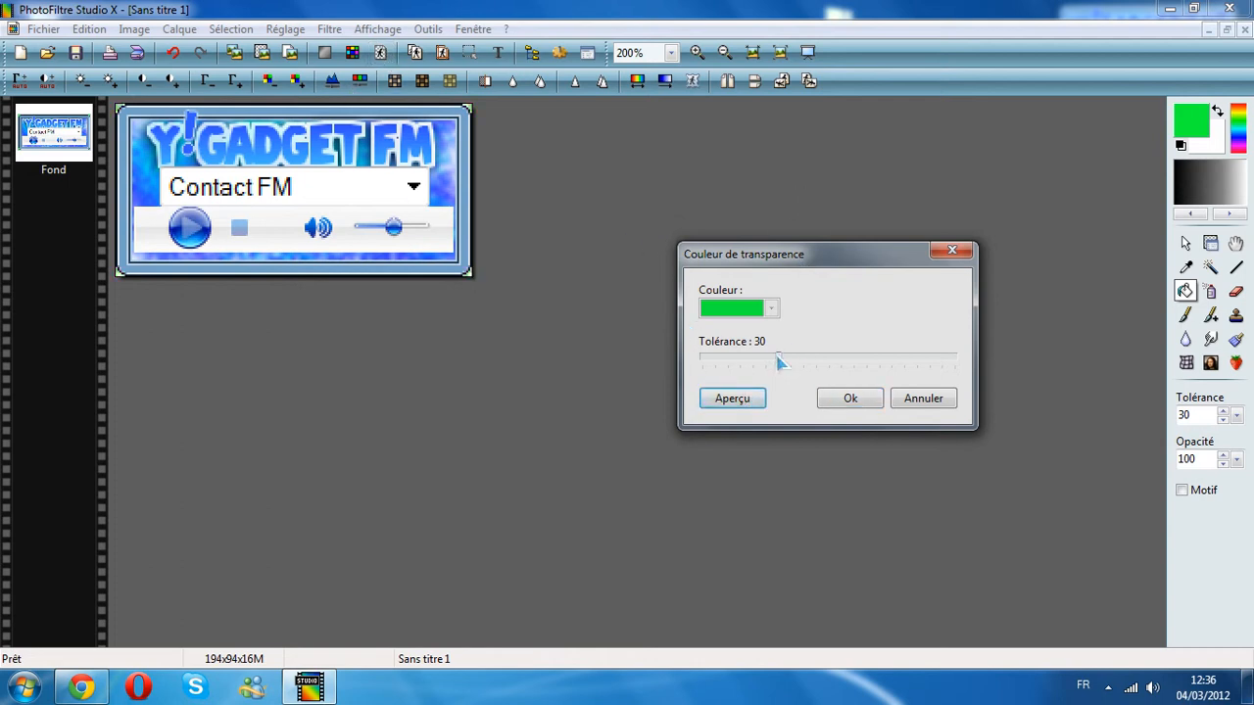
left_click_drag(780, 361, 703, 361)
left_click(737, 404)
left_click_drag(703, 365, 776, 360)
left_click(848, 400)
scroll(520, 259, "down", 2)
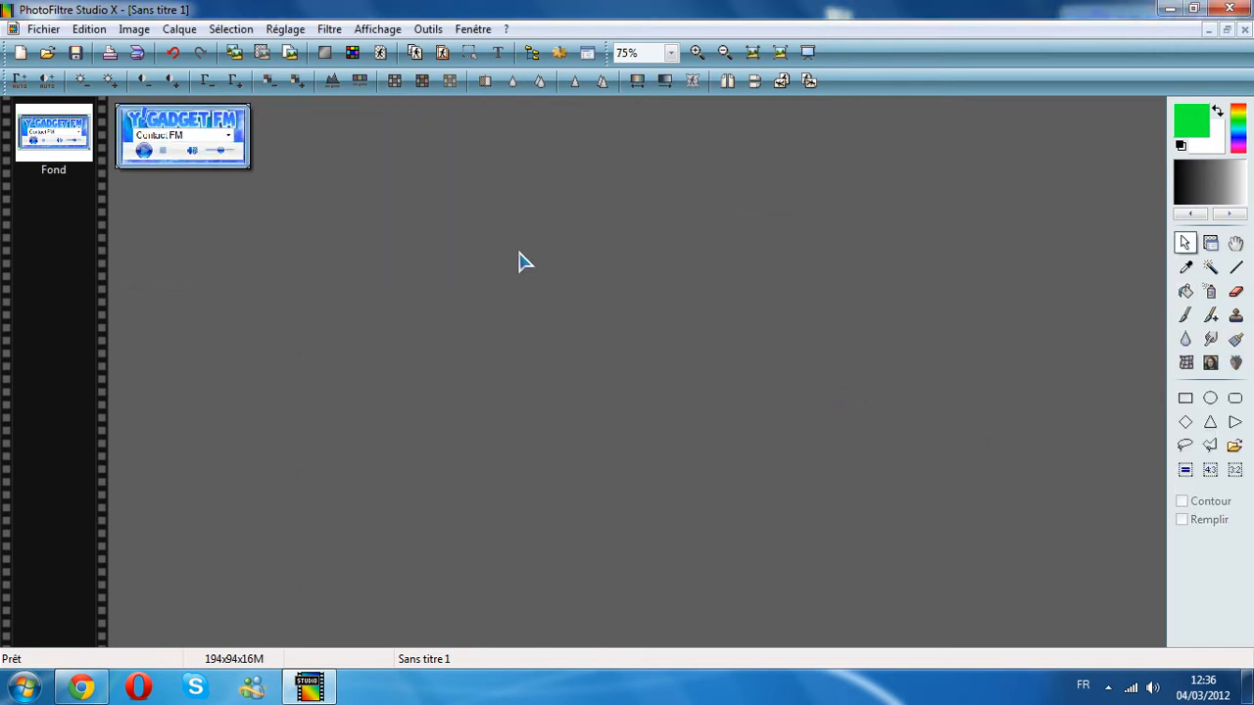
Save the image to the desktop as a PNG named tuto, with no interlacing or filtering, and close the image editor
scroll(519, 260, "up", 1)
left_click(75, 52)
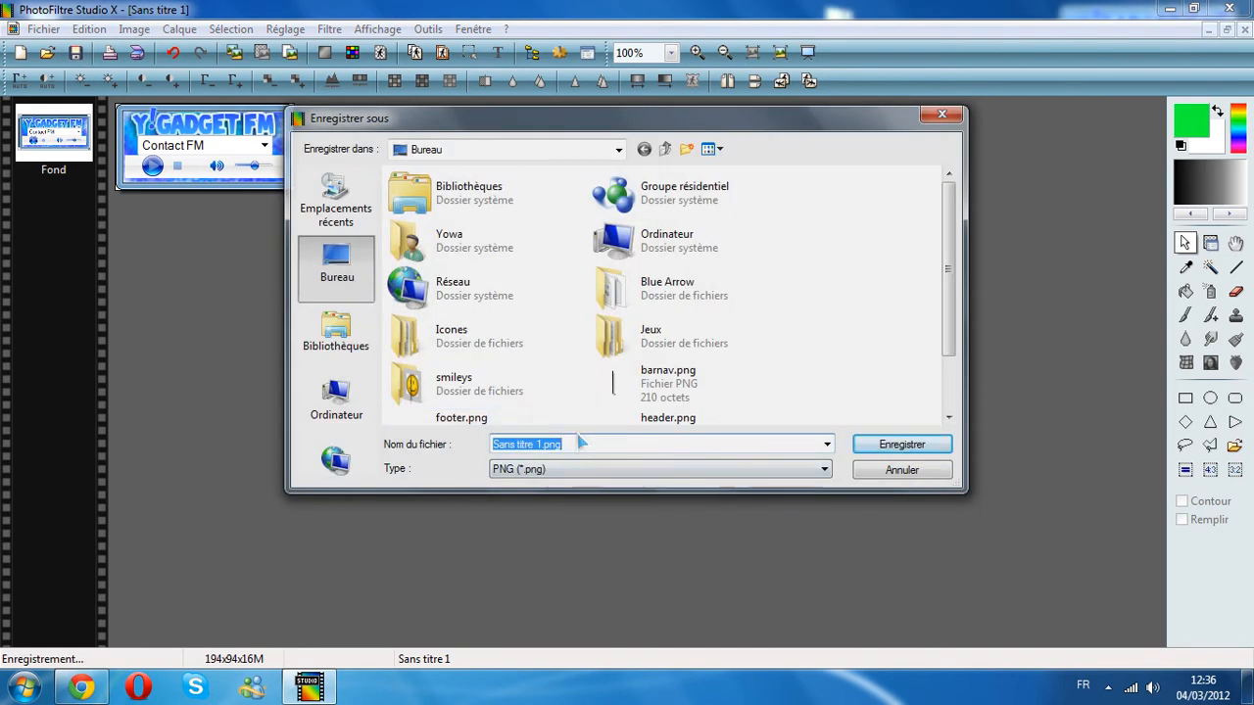
type("tuto")
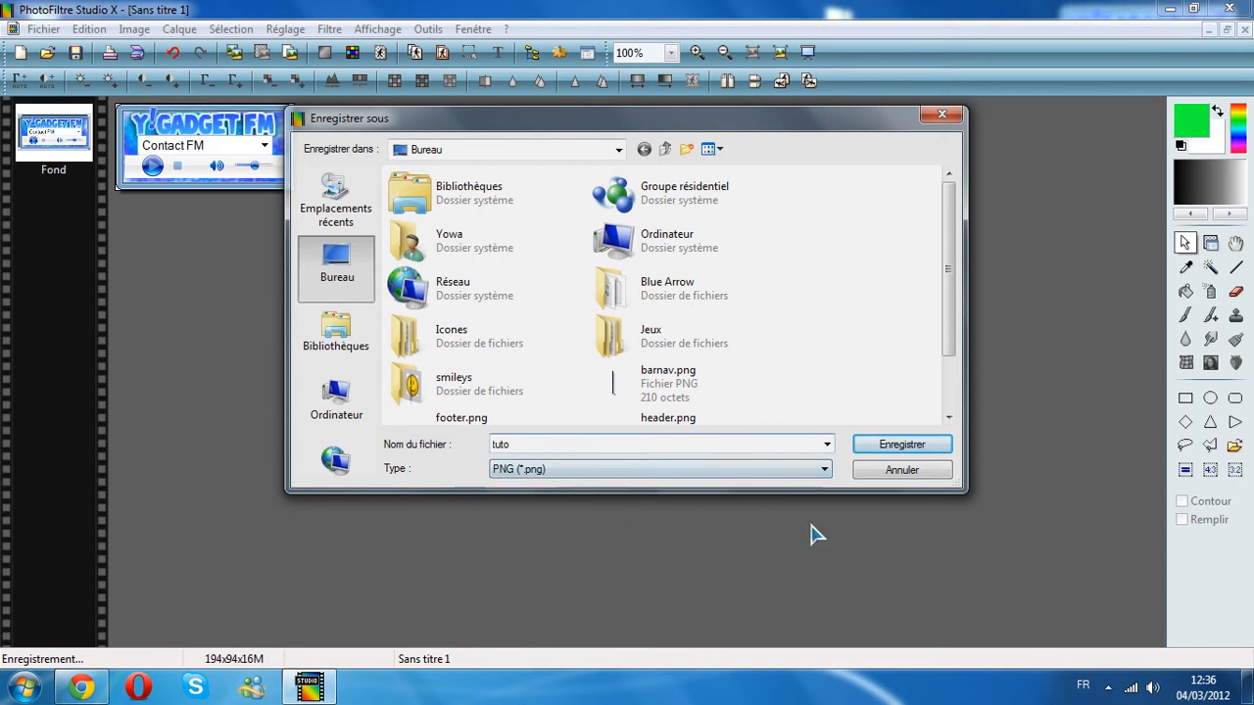
left_click(883, 444)
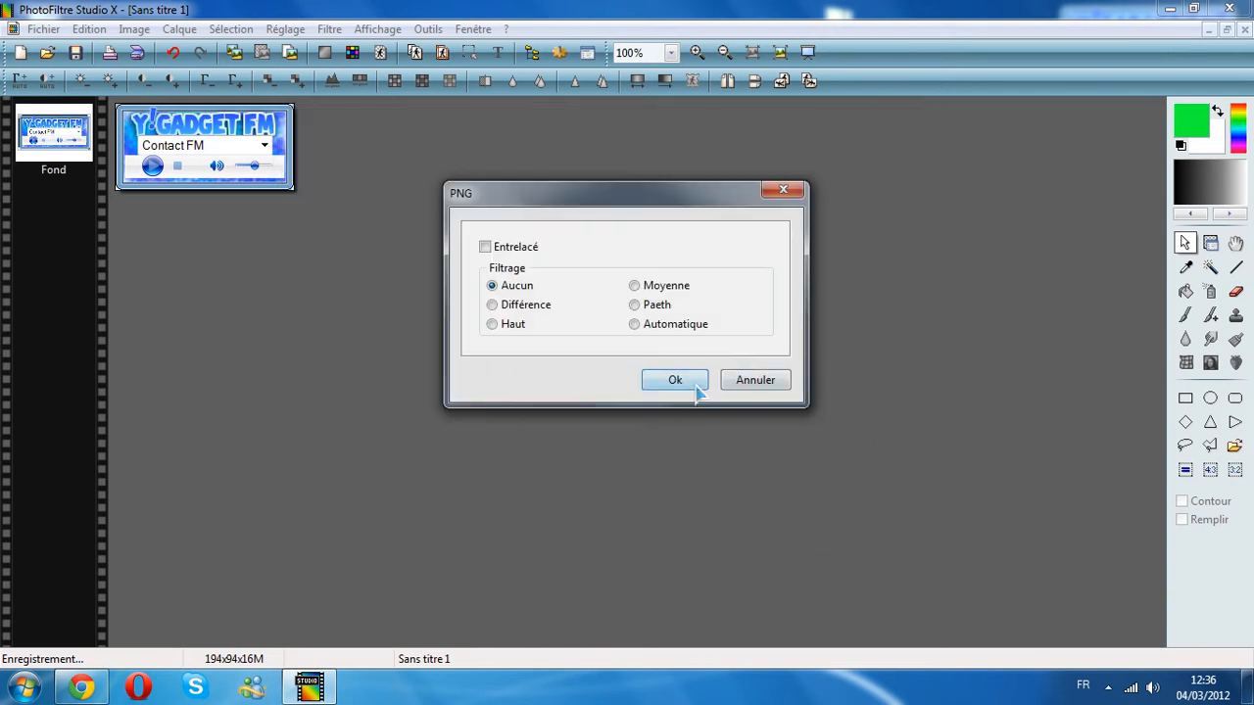
left_click(697, 384)
left_click(1225, 8)
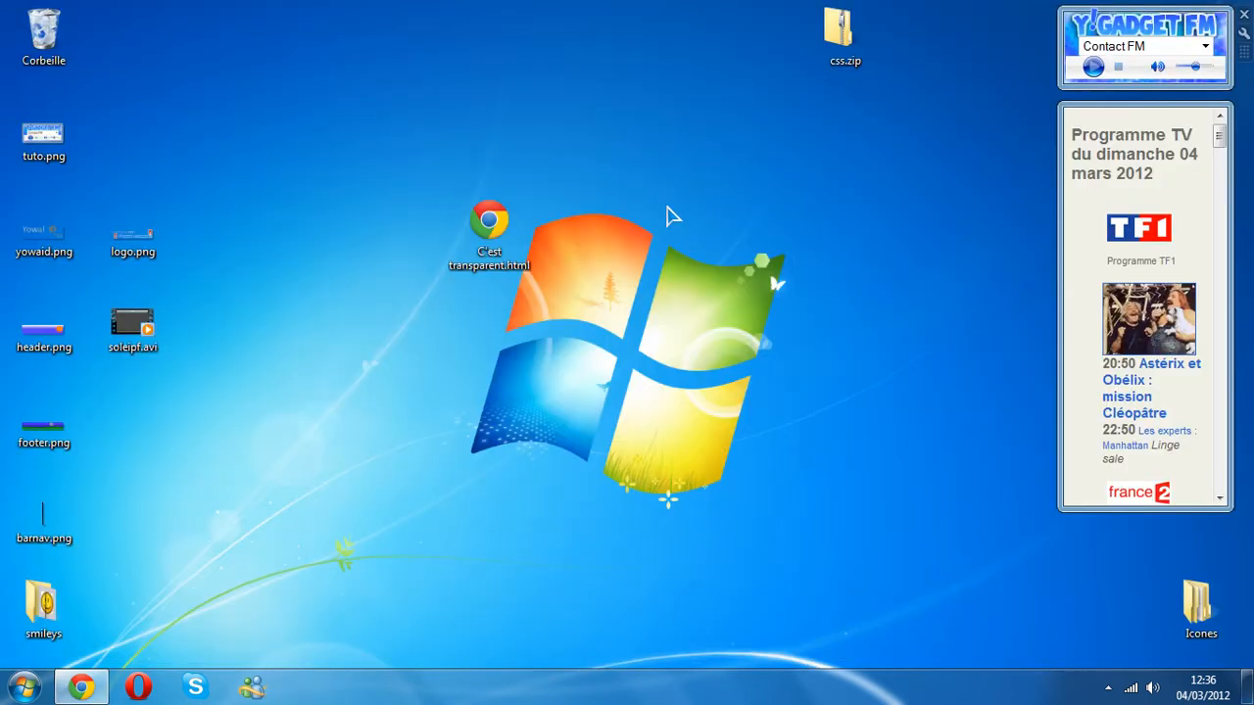
Place tuto.png beside C'est transparent.html on the desktop, open that page in Chrome to check the gadget's transparent corners, and close its tab
left_click_drag(37, 159, 658, 201)
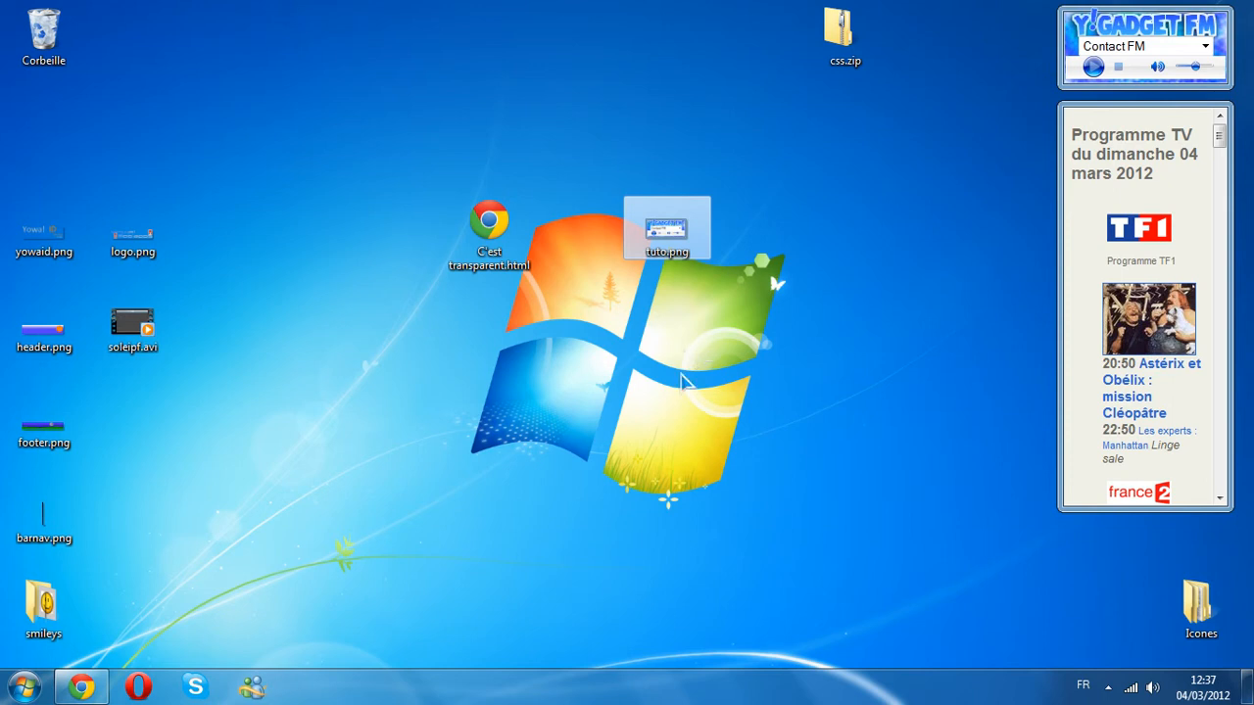
left_click(488, 214)
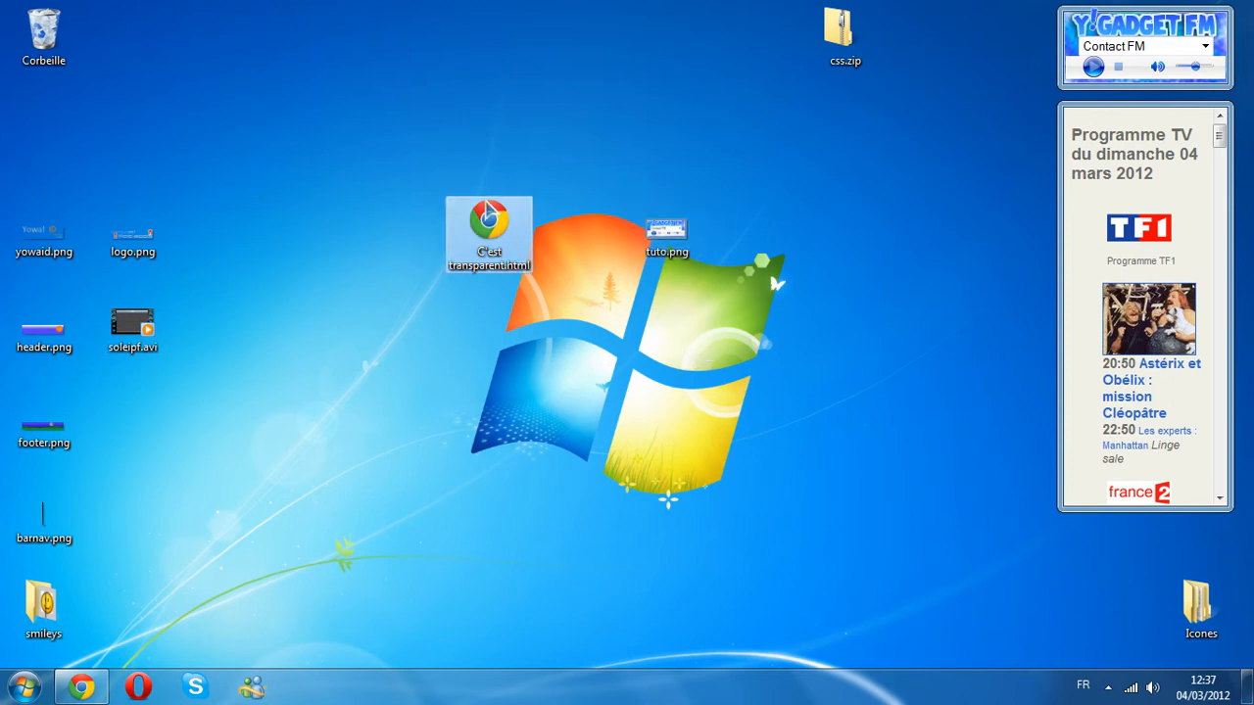
double_click(490, 209)
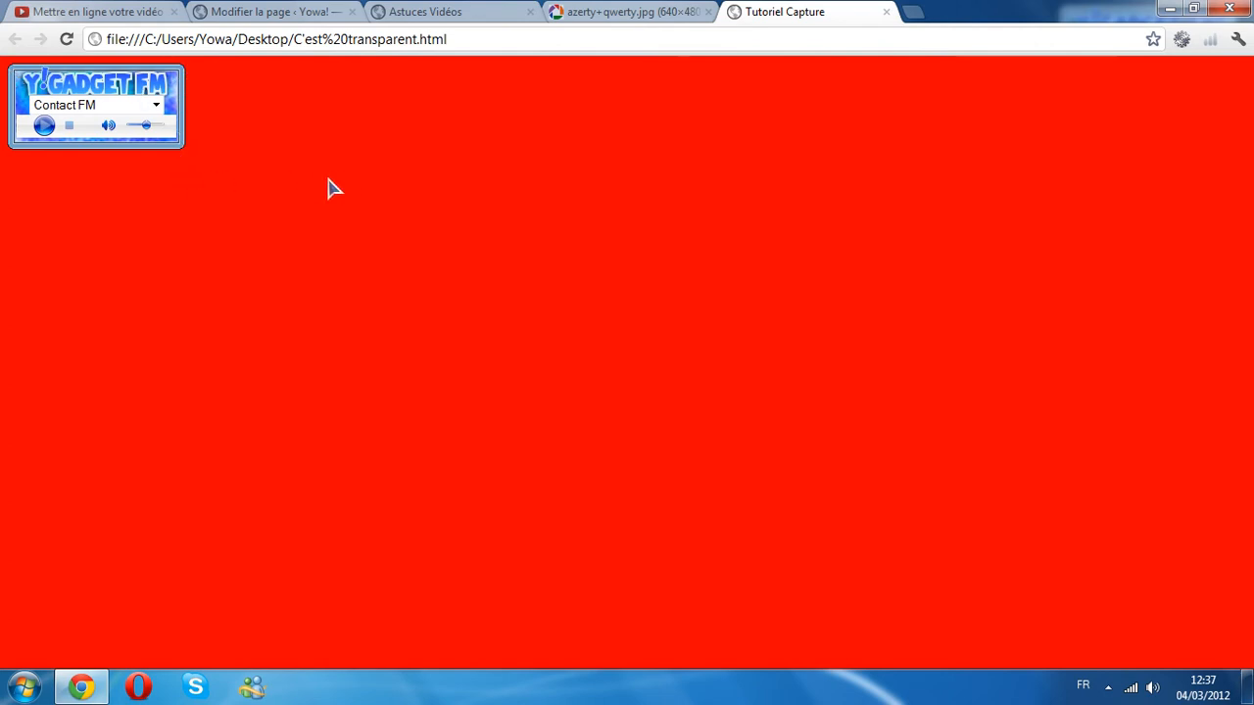
left_click(887, 12)
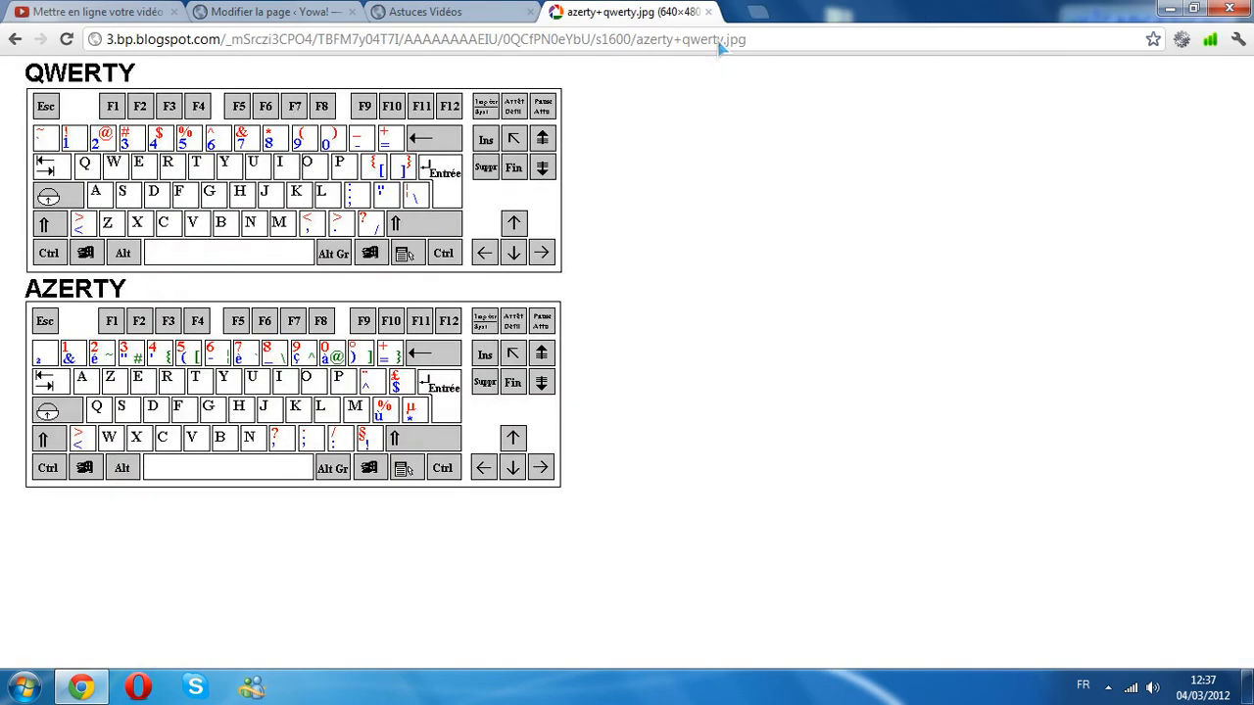